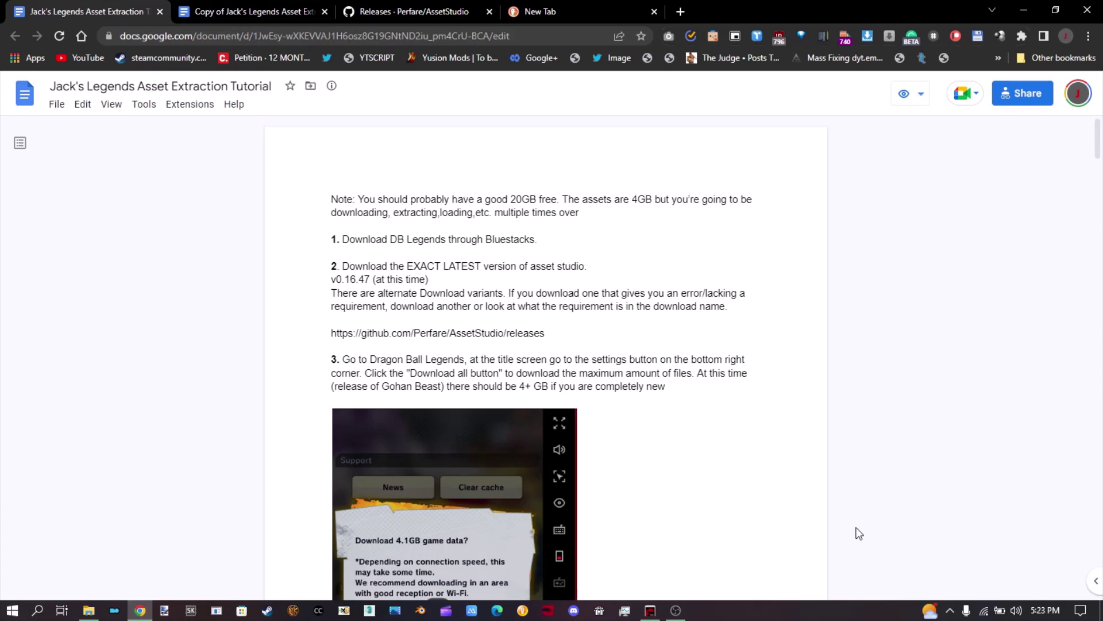
- Bring the MSI App Player emulator window in front of the Google Docs tutorial
click(650, 611)
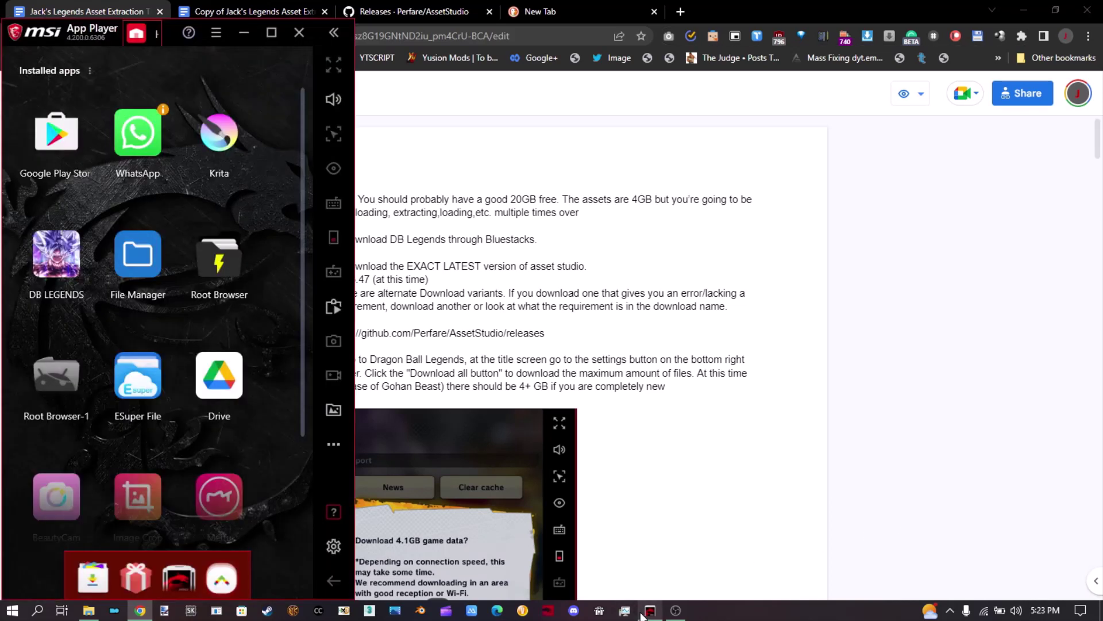
- Search the Play Store for 'Dragon ball legends' and start installing its update
click(65, 137)
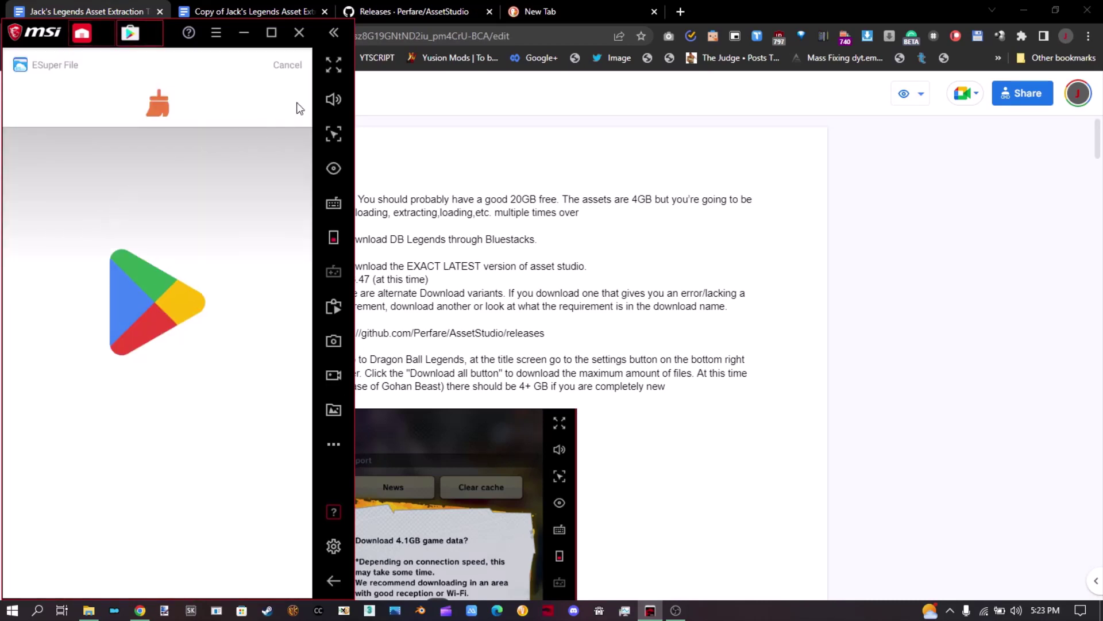
click(155, 94)
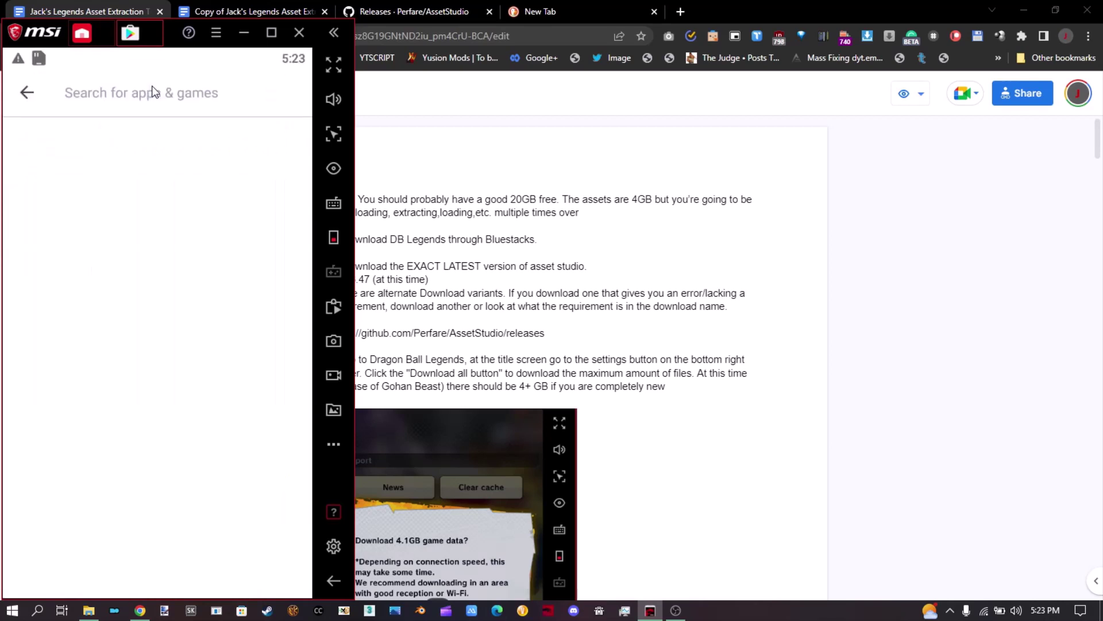
text(D)
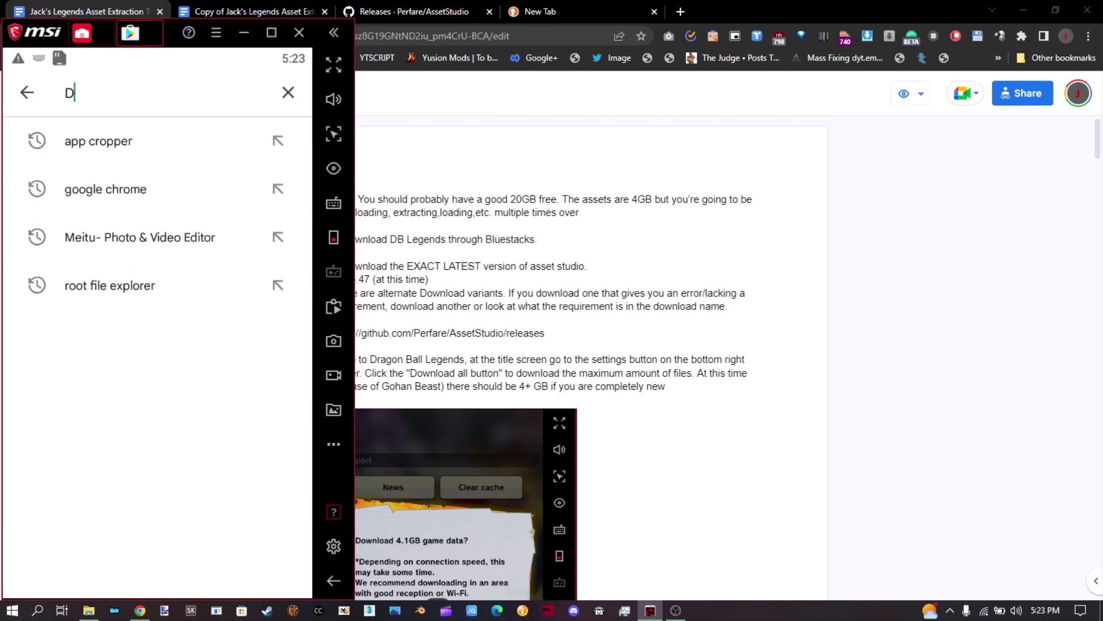
text(ragon ball legends)
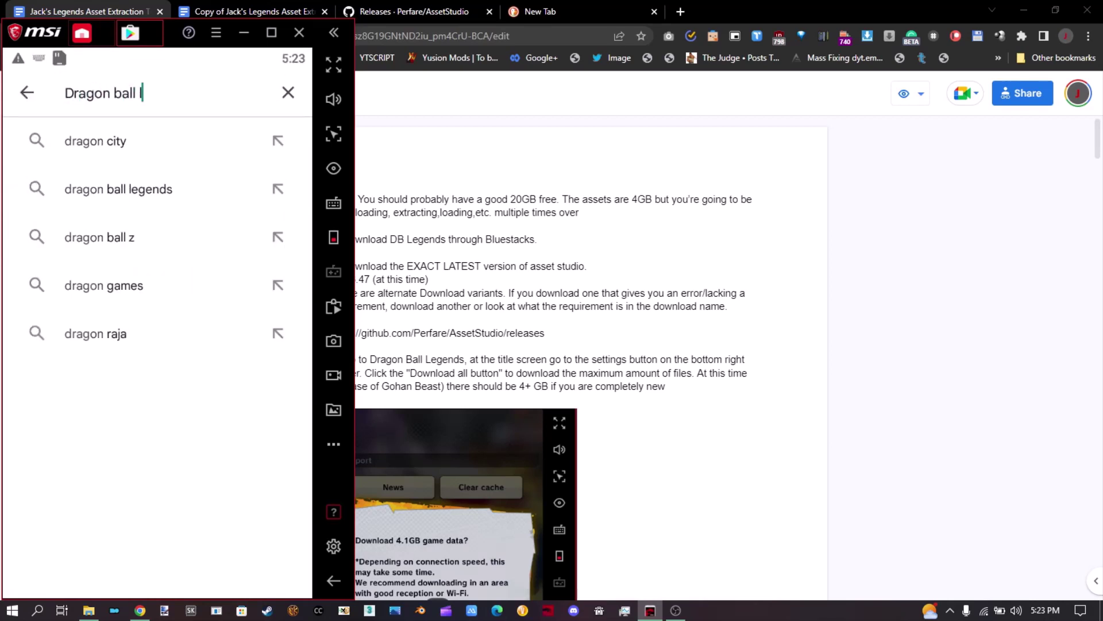
key(Return)
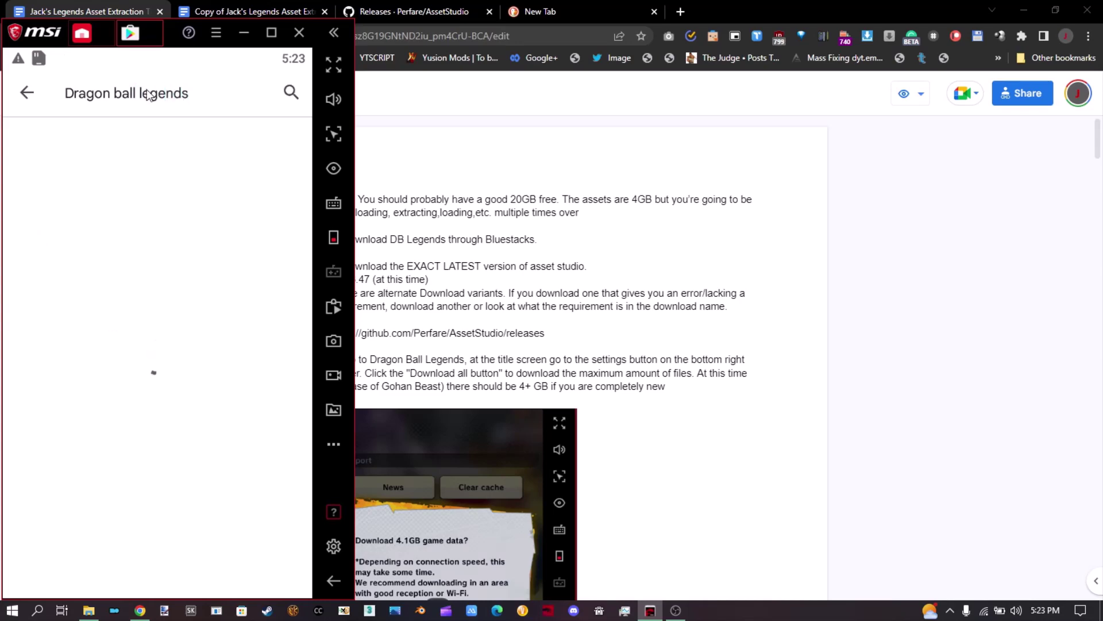
click(184, 217)
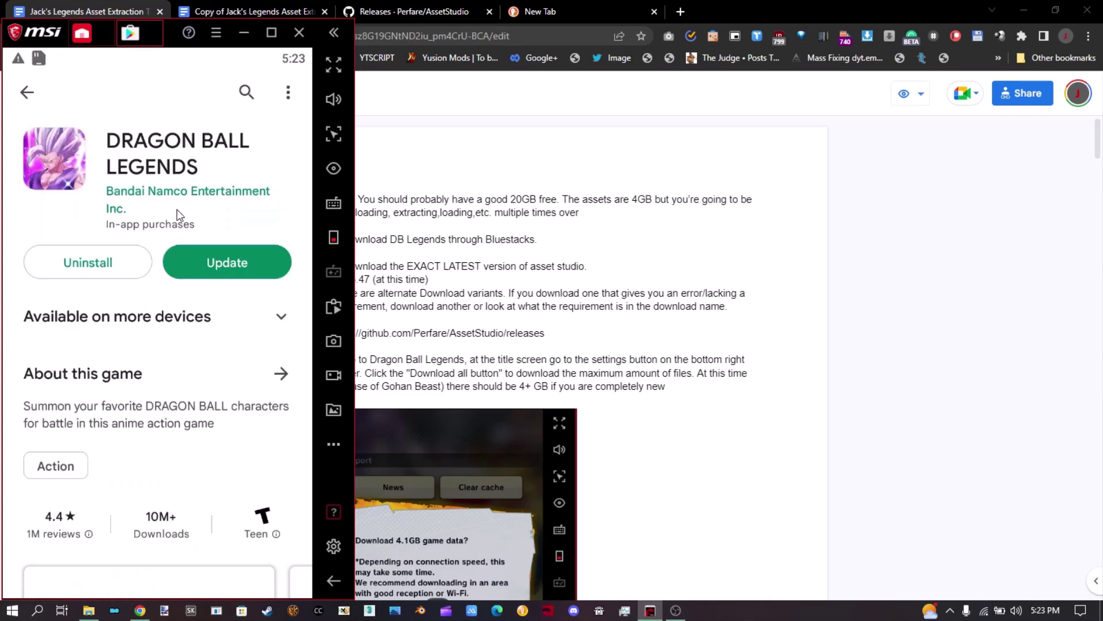
scroll(178, 206, down, 1)
scroll(178, 206, down, 2)
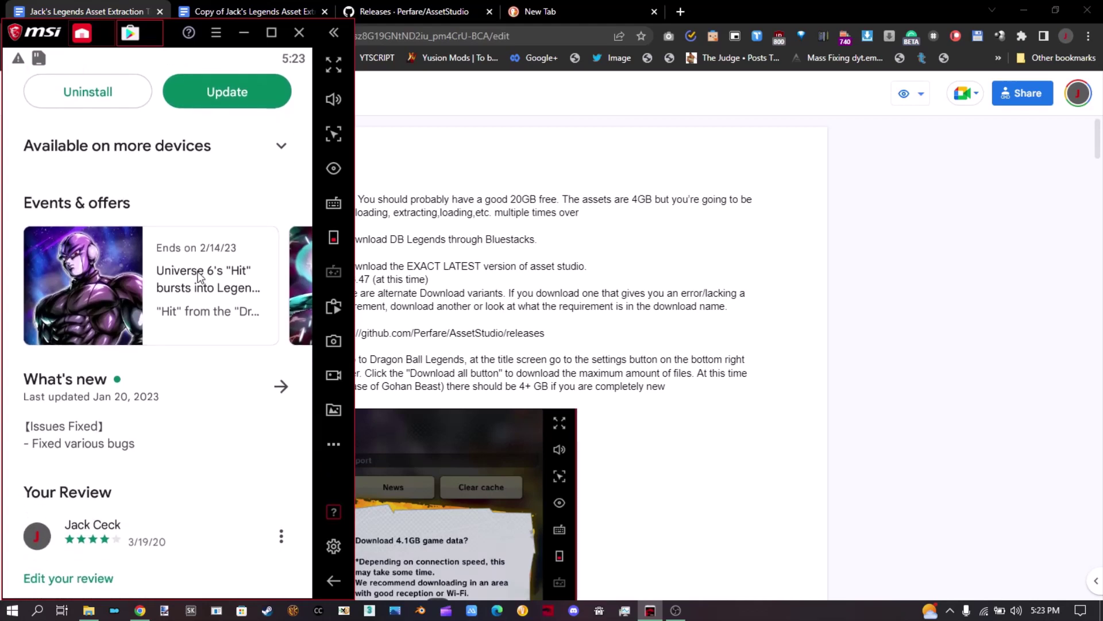
scroll(230, 256, up, 3)
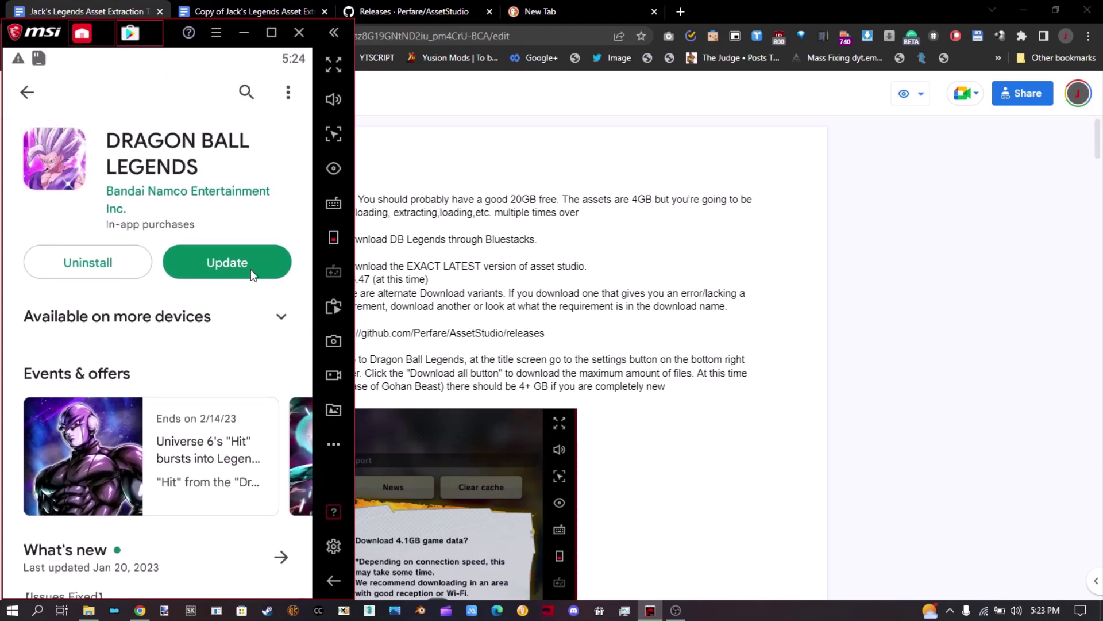
click(250, 269)
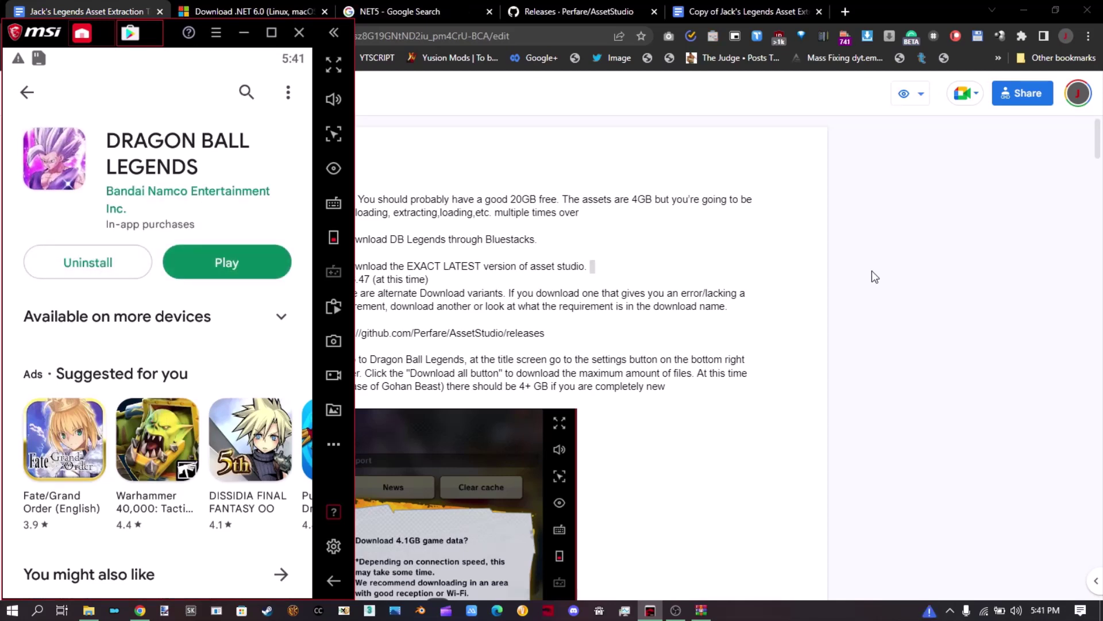
- Open the AssetStudio GitHub releases page, comparing it with the .NET 6.0 and NET5 tabs
click(871, 270)
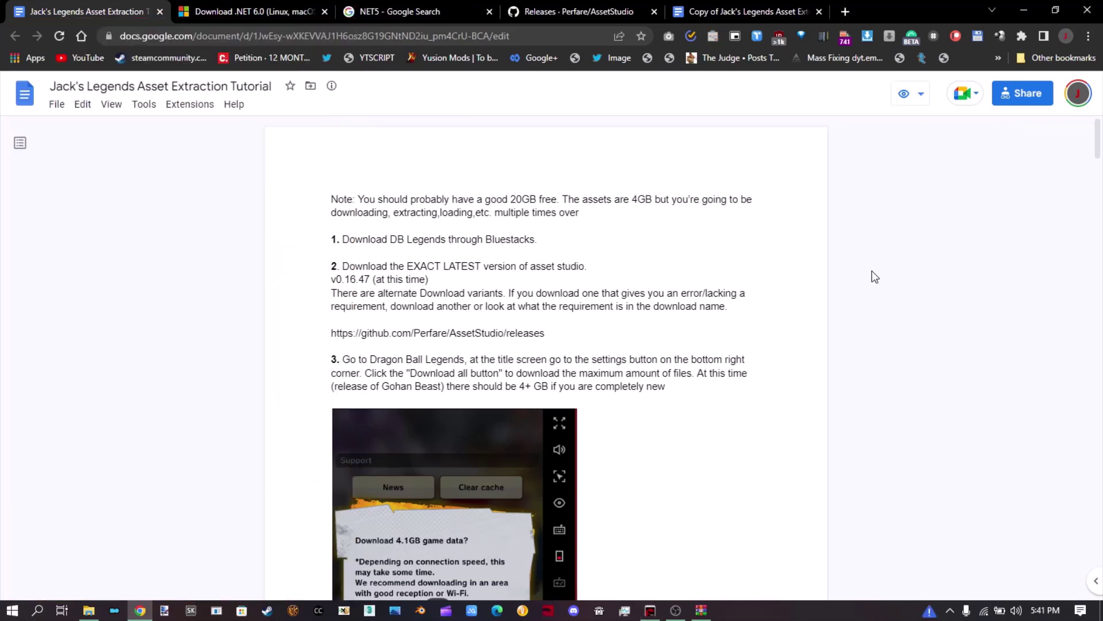
click(564, 13)
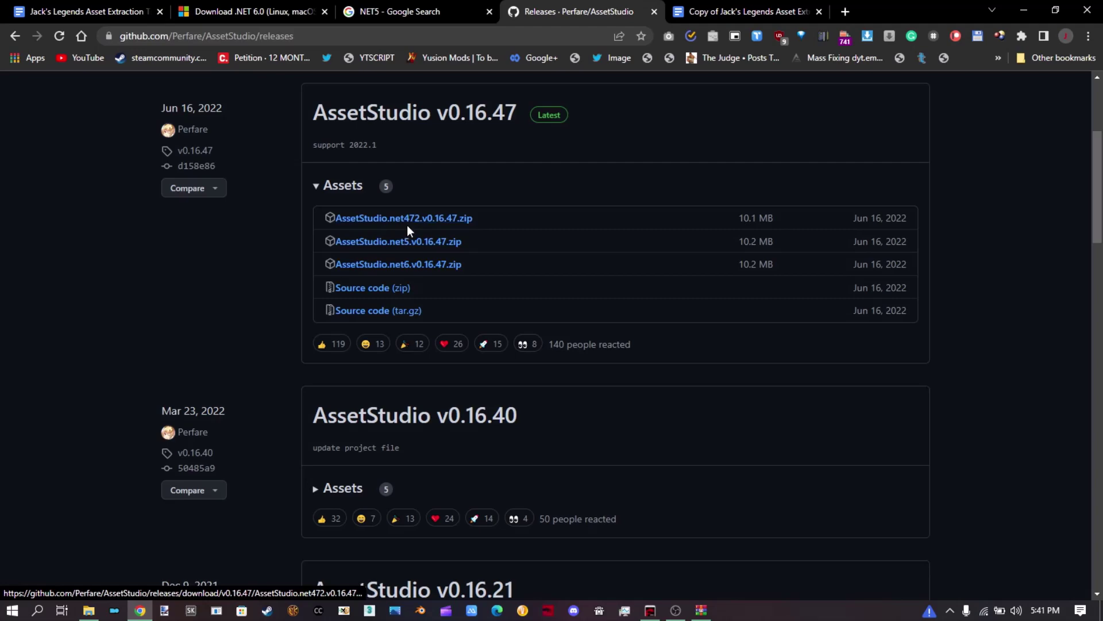
click(412, 19)
click(231, 16)
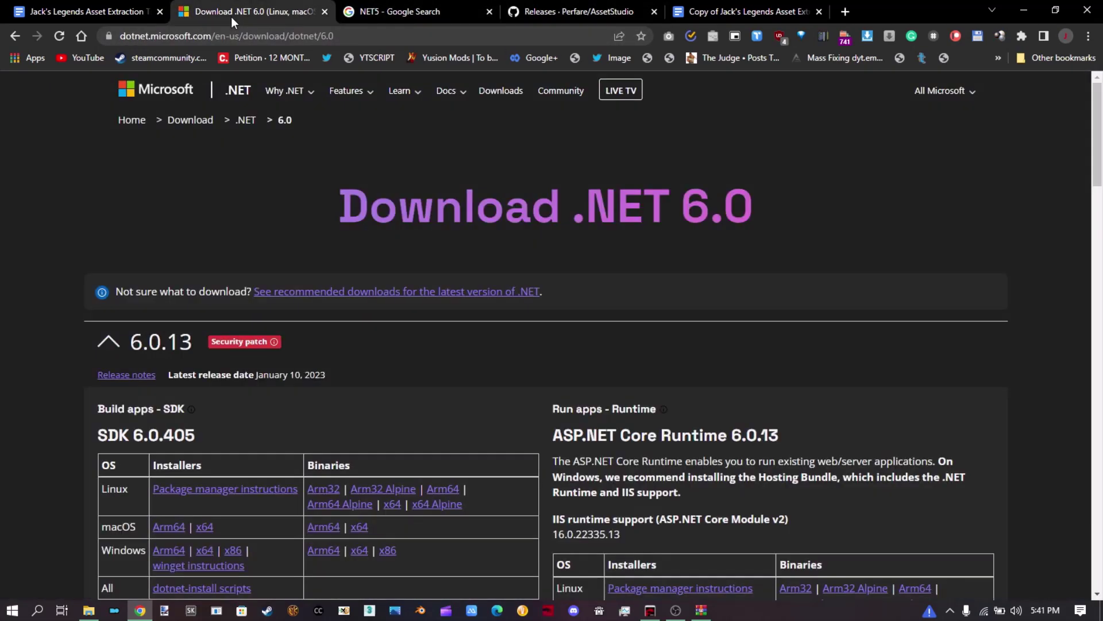
click(428, 12)
click(592, 12)
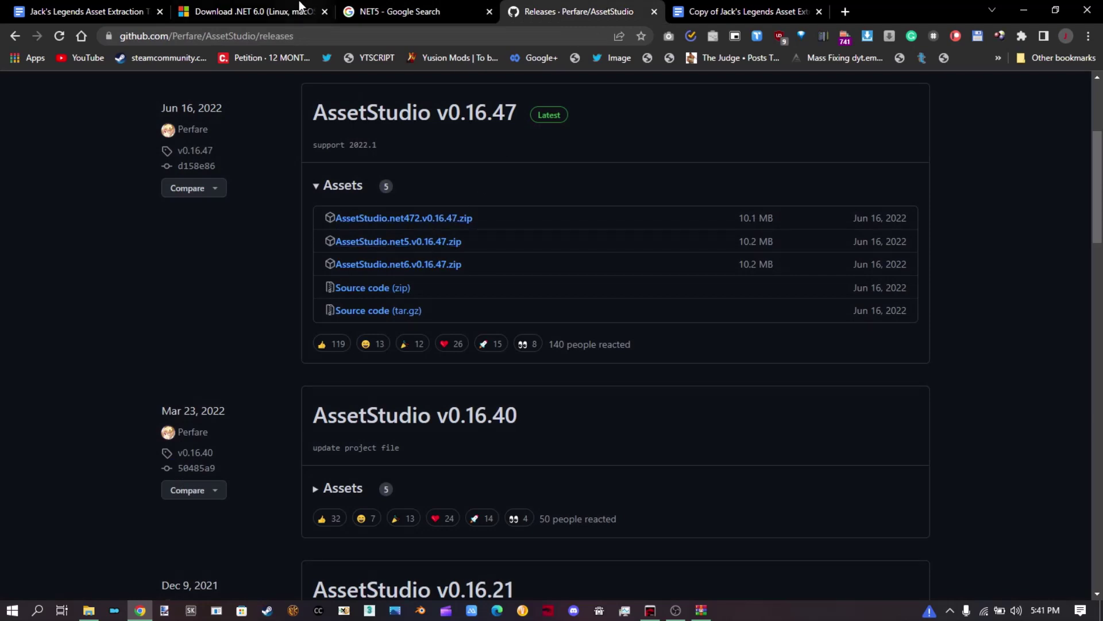
click(253, 12)
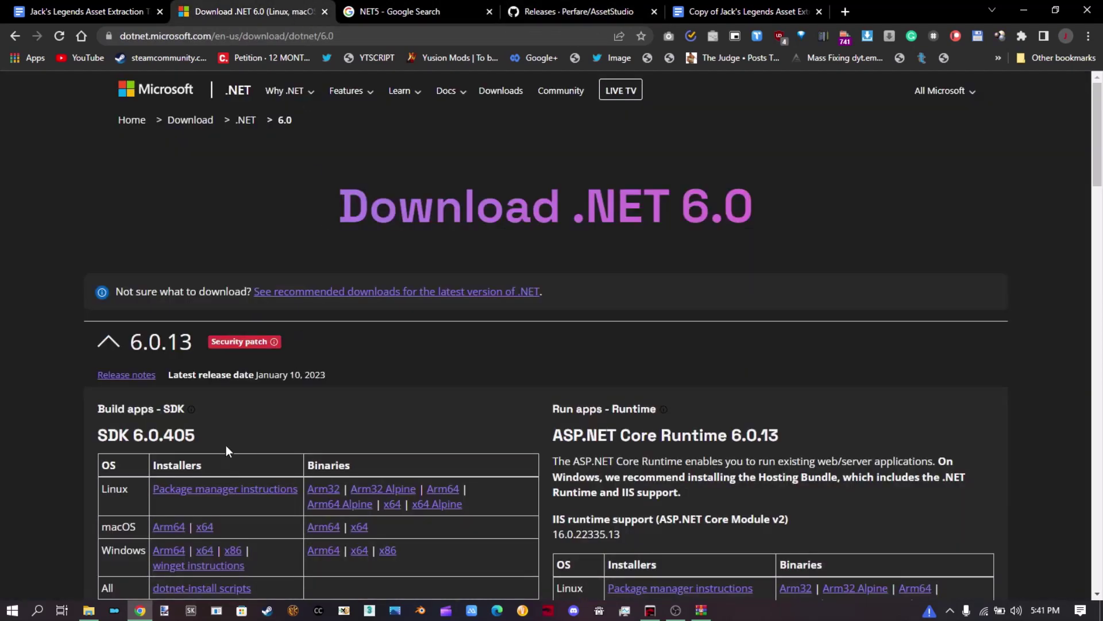
click(438, 9)
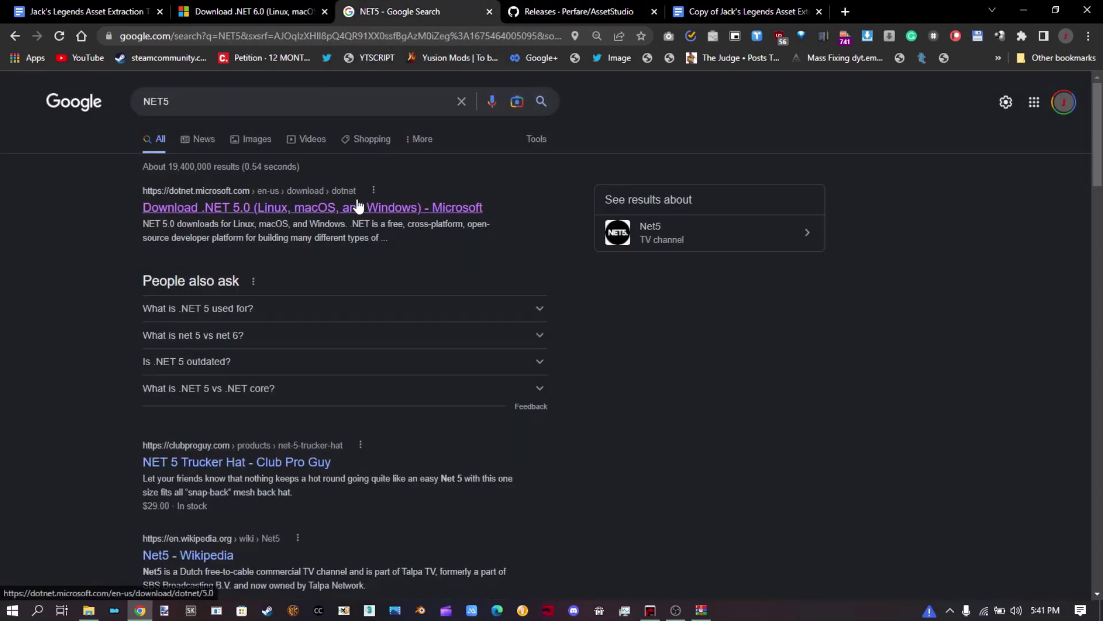
click(556, 10)
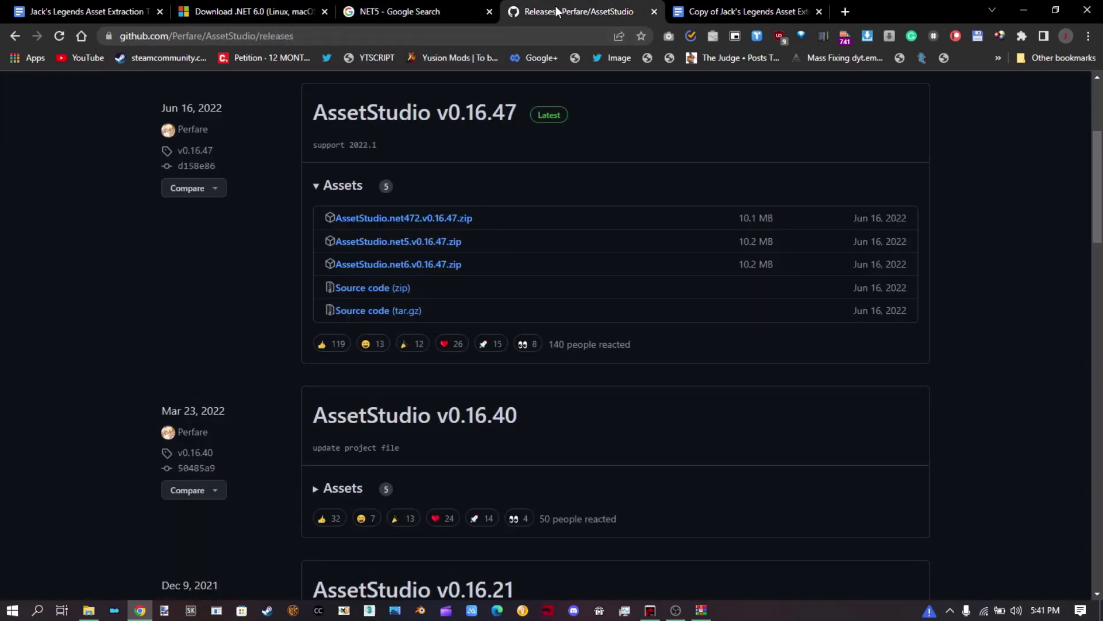
- Save AssetStudio.net6.v0.16.47.zip into Downloads and bring the emulator back to the front
click(435, 265)
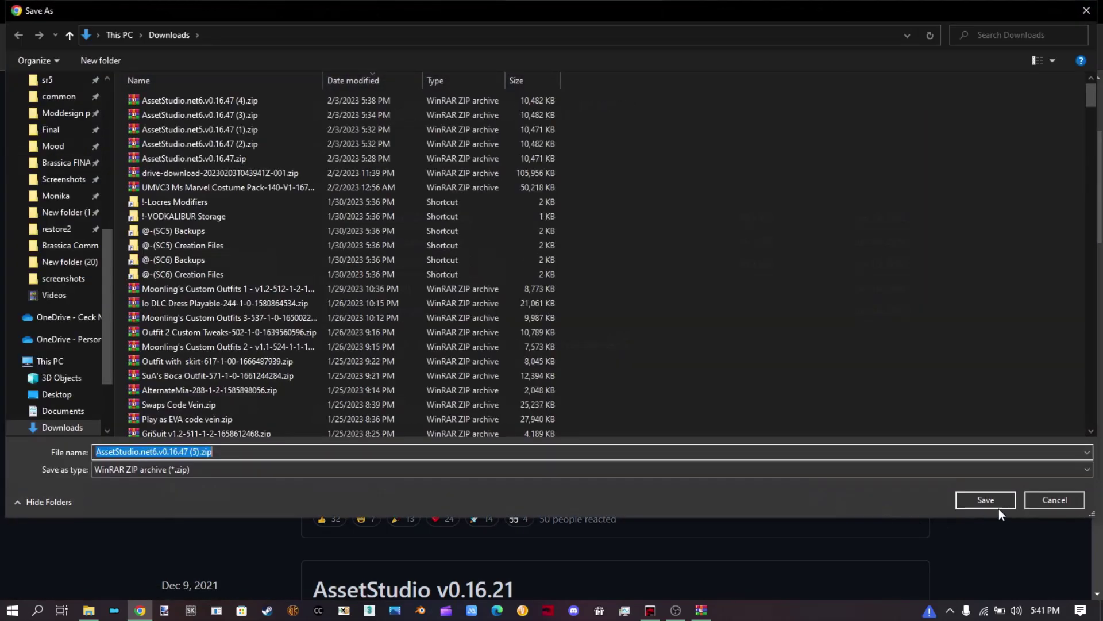
click(988, 498)
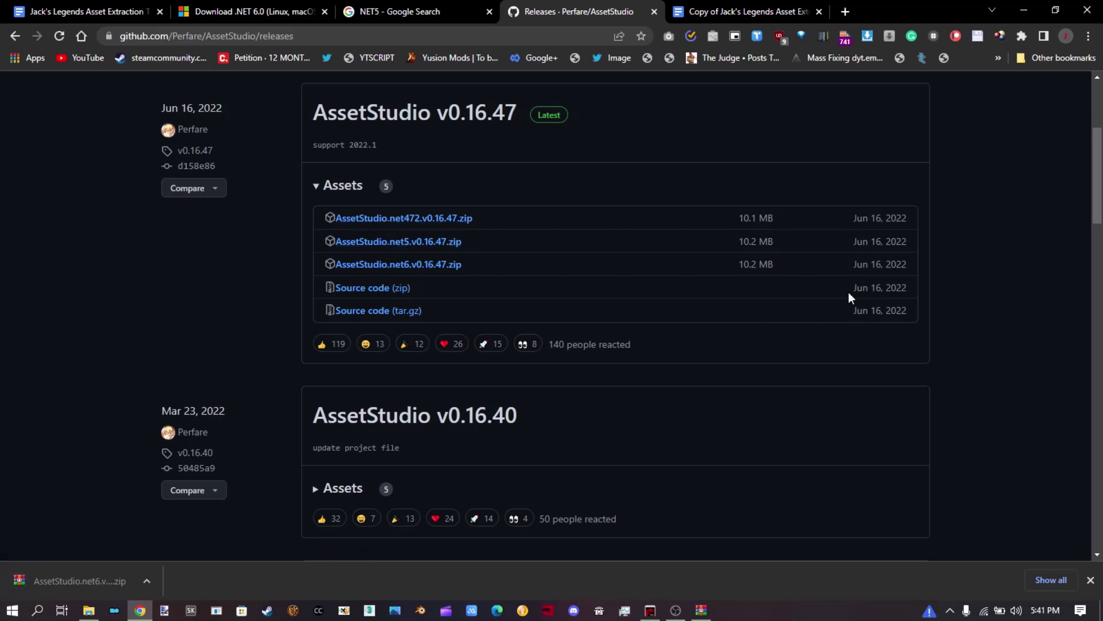
click(650, 610)
- Launch Dragon Ball Legends and dismiss the Game Guide and fullscreen tips
click(249, 260)
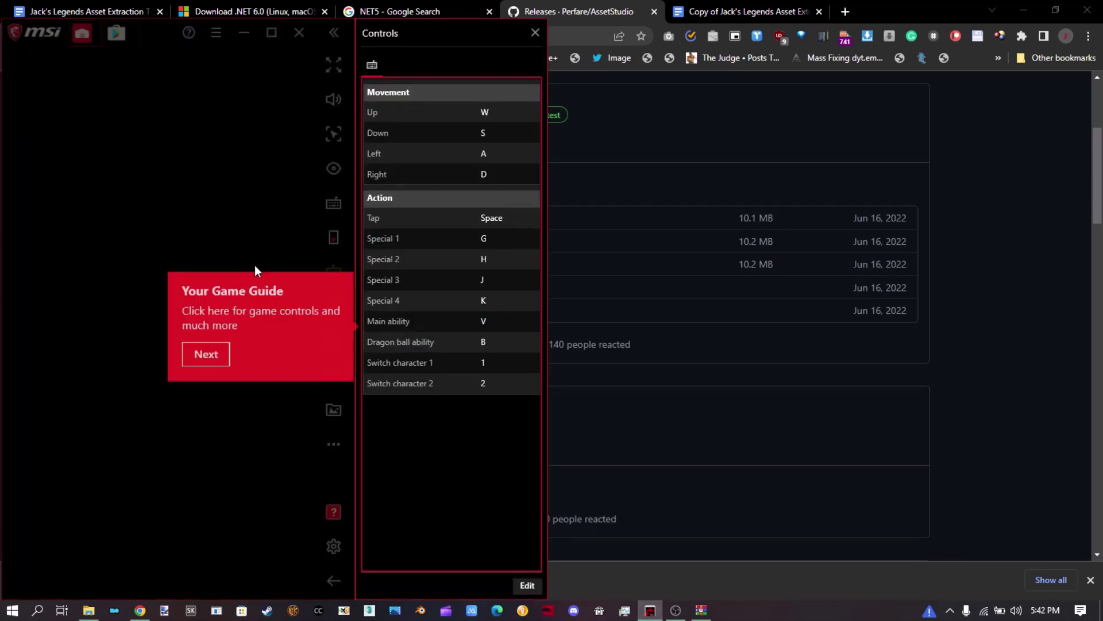
click(219, 352)
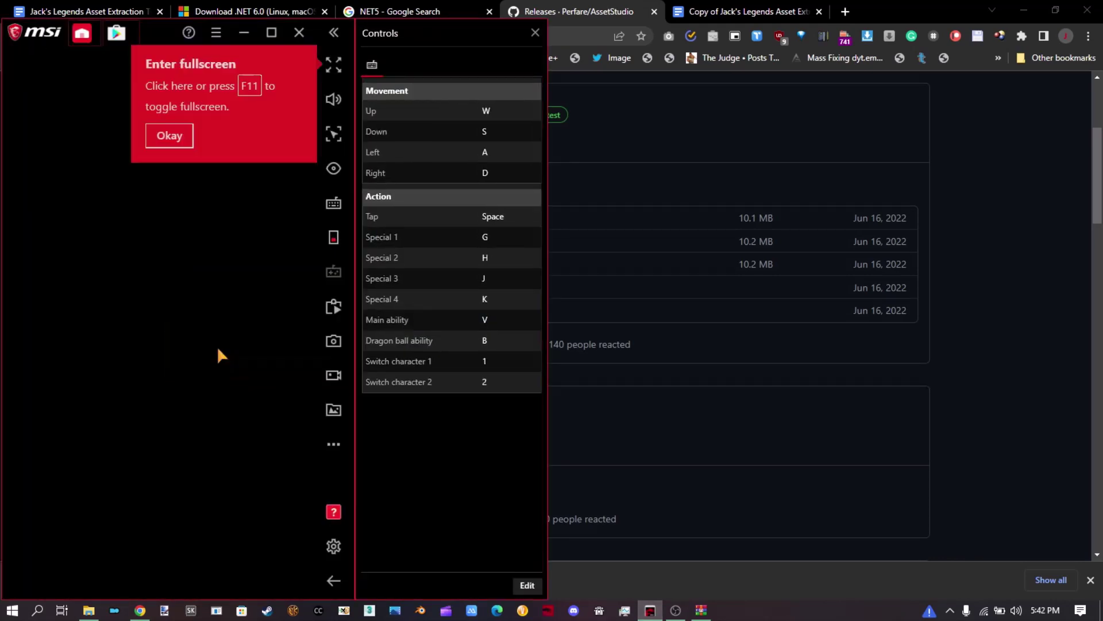
click(176, 139)
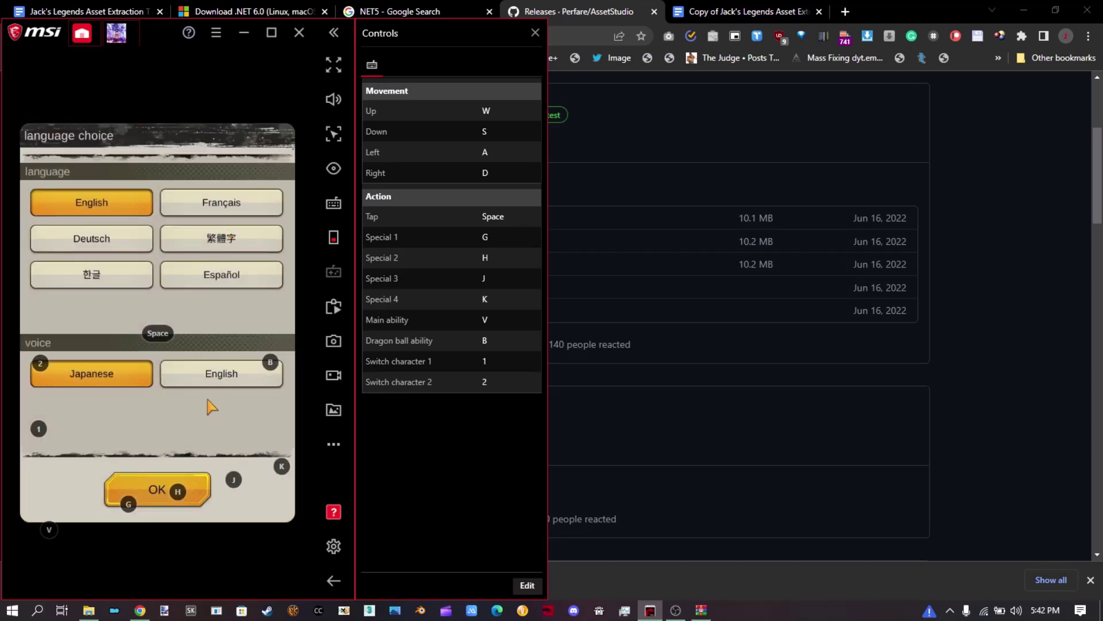
- Choose English voice, confirm the language, allow storage access, and pass the purchase warning
click(215, 374)
click(161, 488)
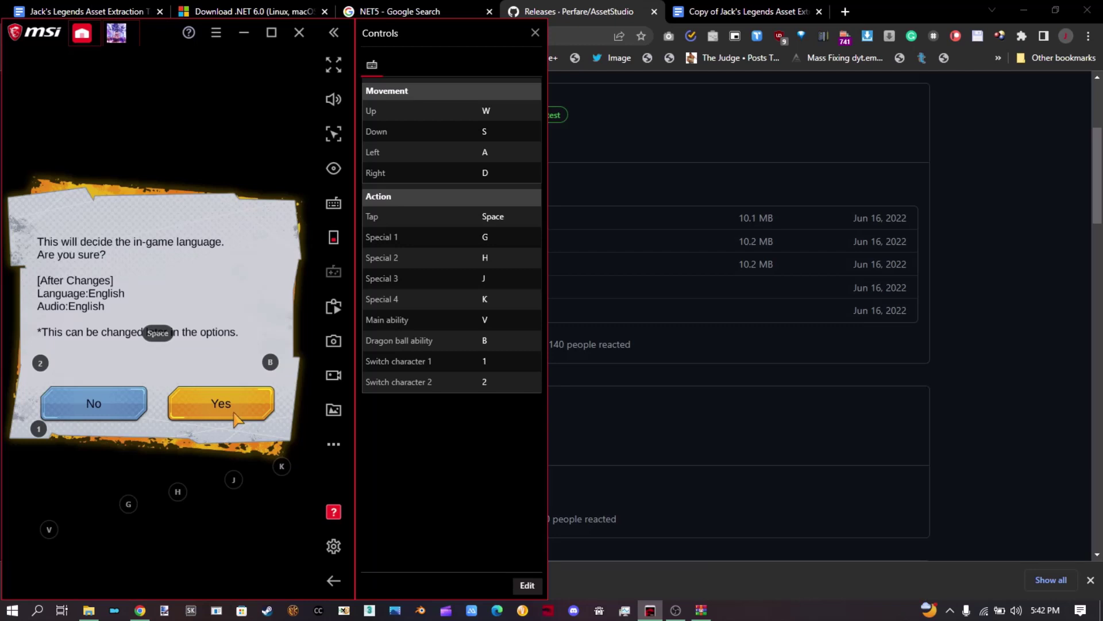
click(233, 413)
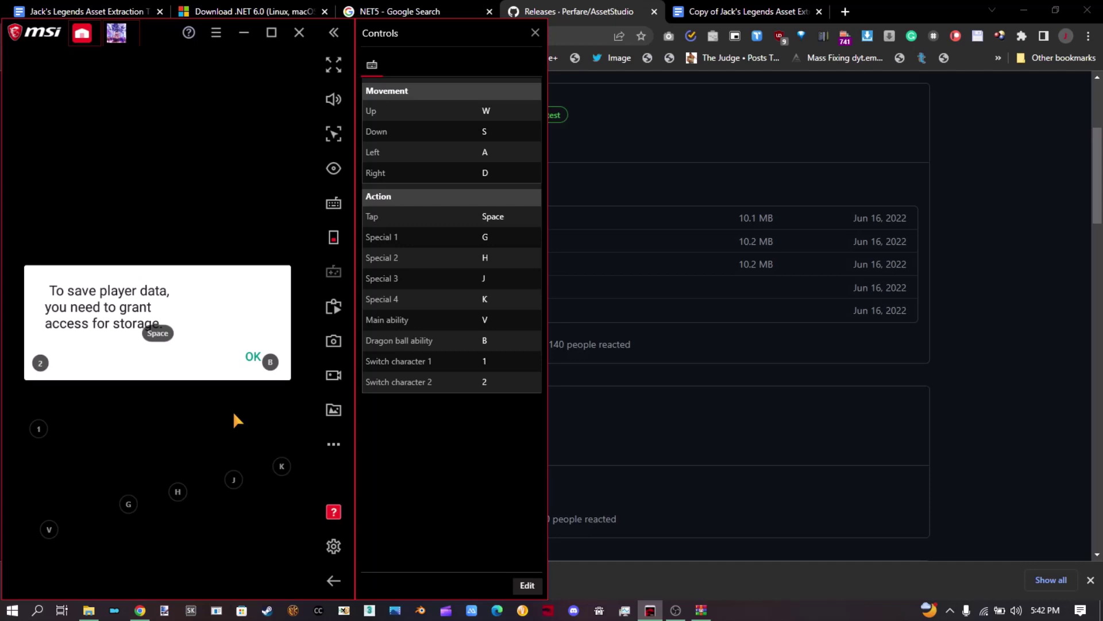
click(255, 357)
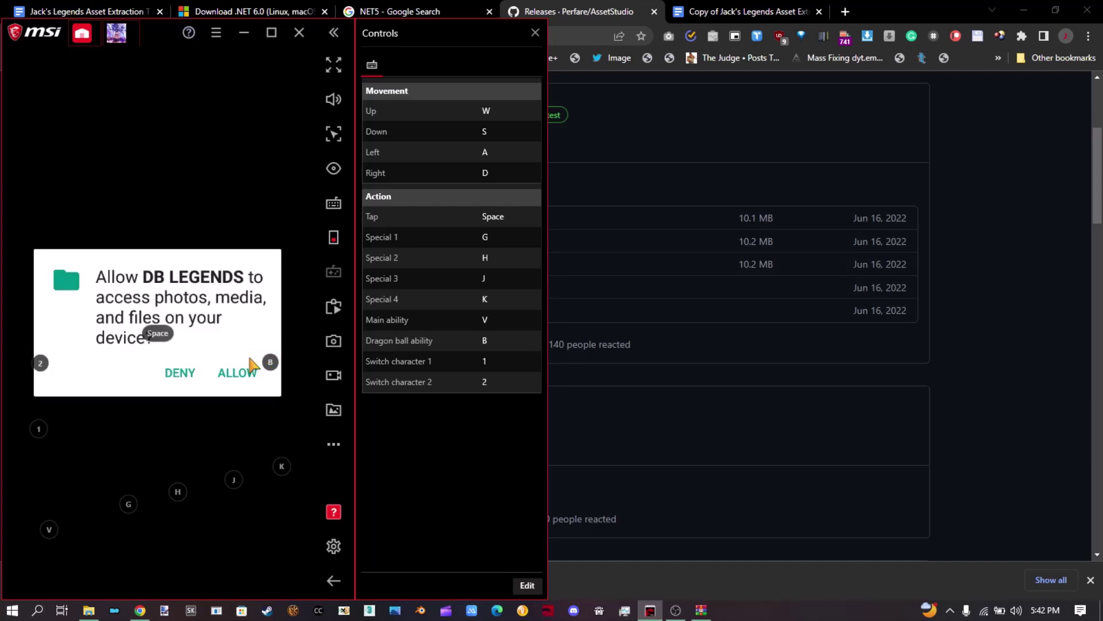
click(242, 377)
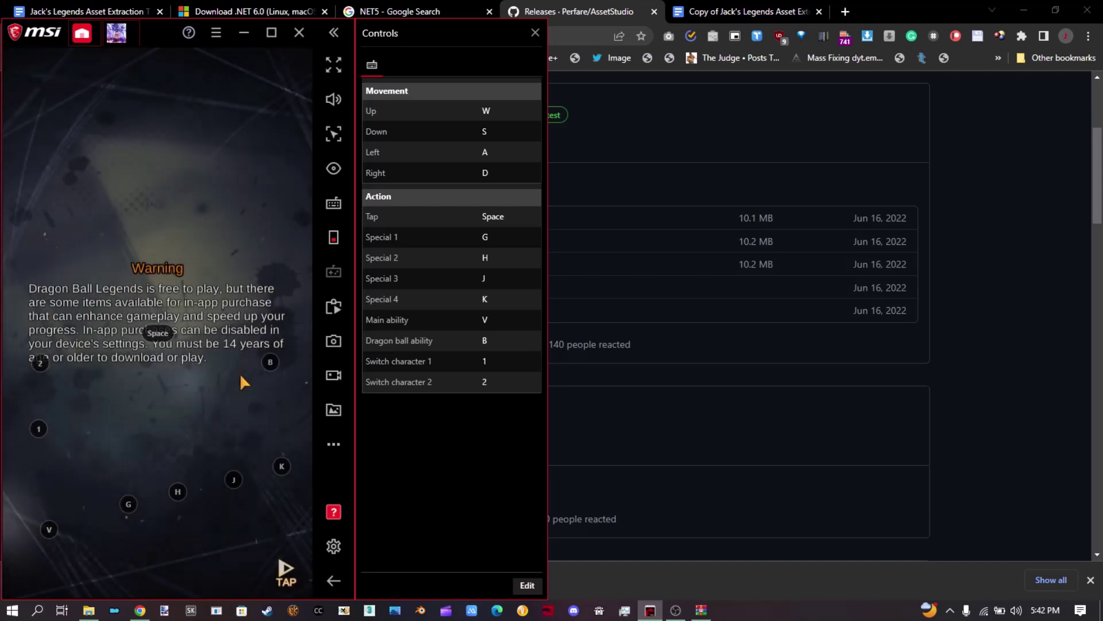
click(228, 378)
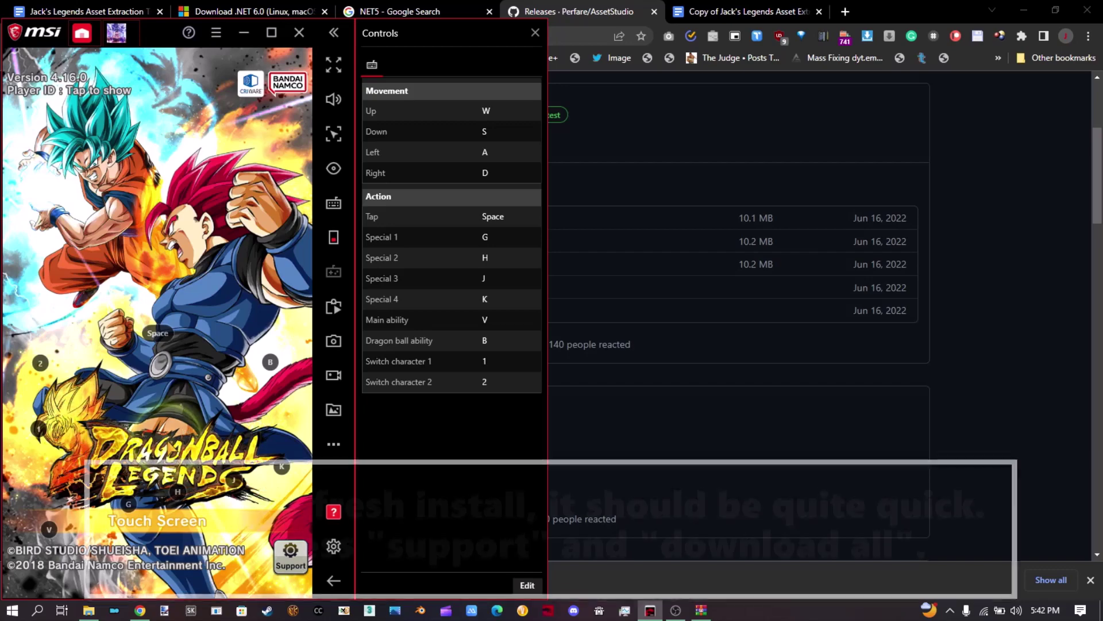
- Accept the terms, data usage and balance notices, and create new save data
click(192, 460)
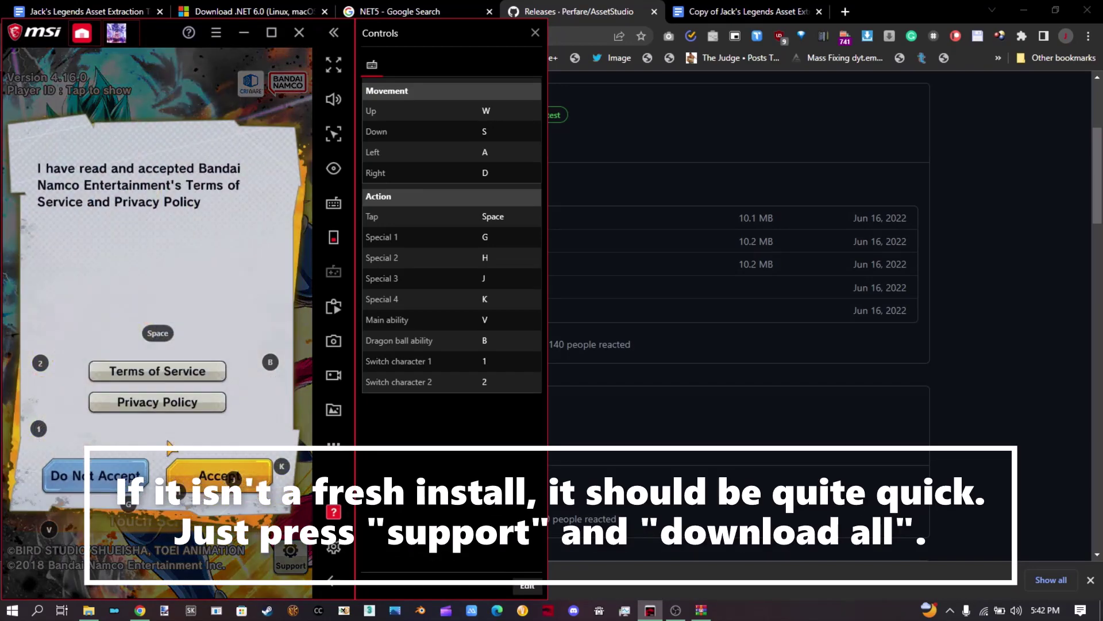
click(218, 468)
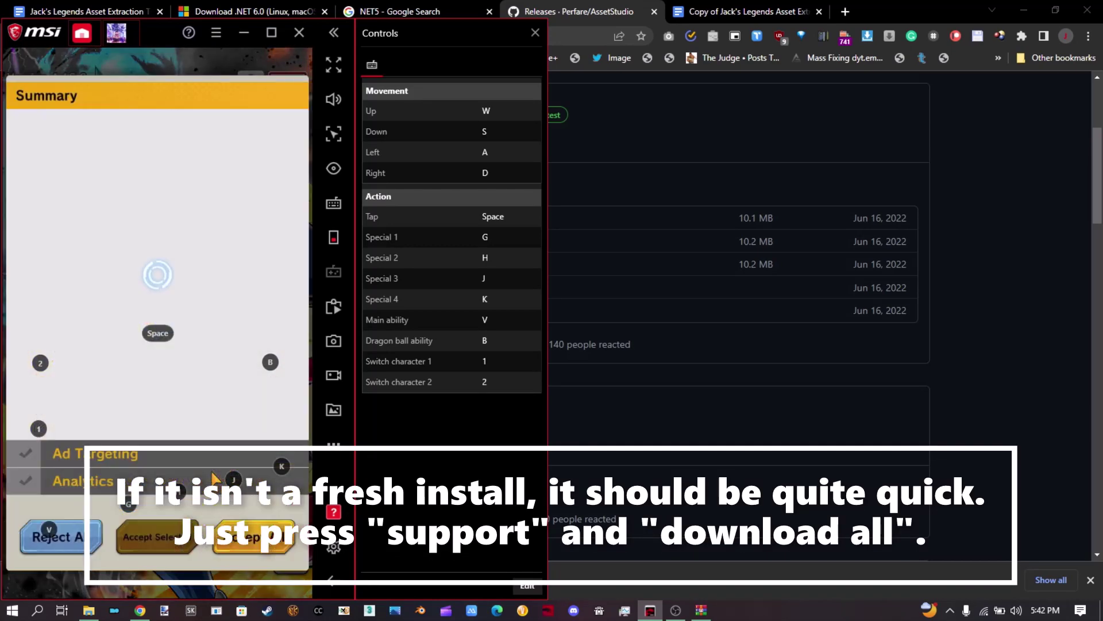
click(253, 543)
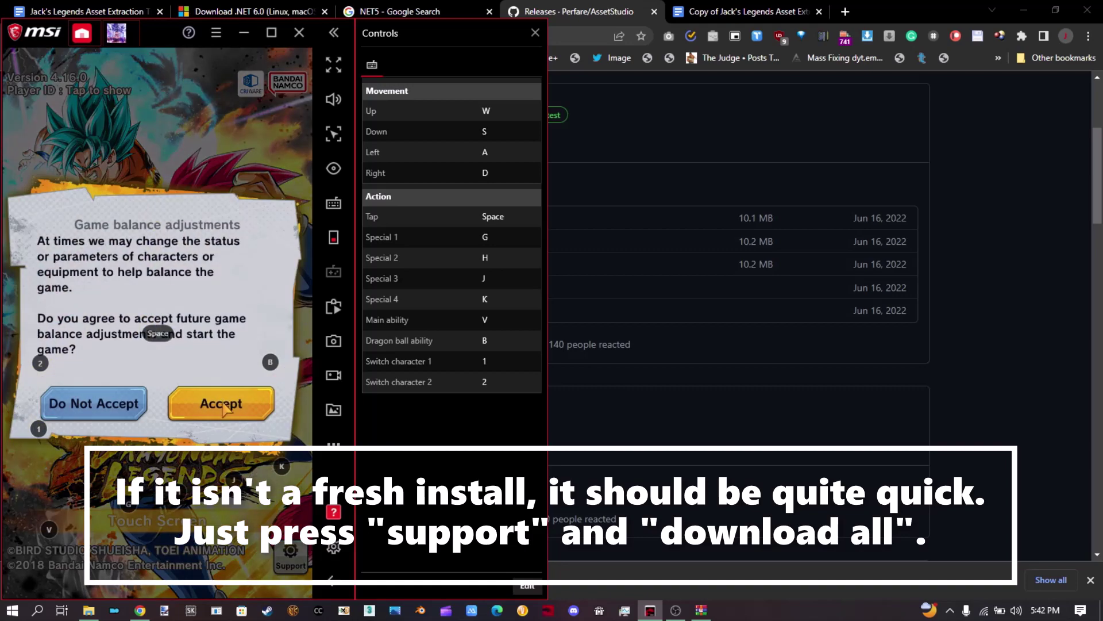
click(227, 407)
click(210, 422)
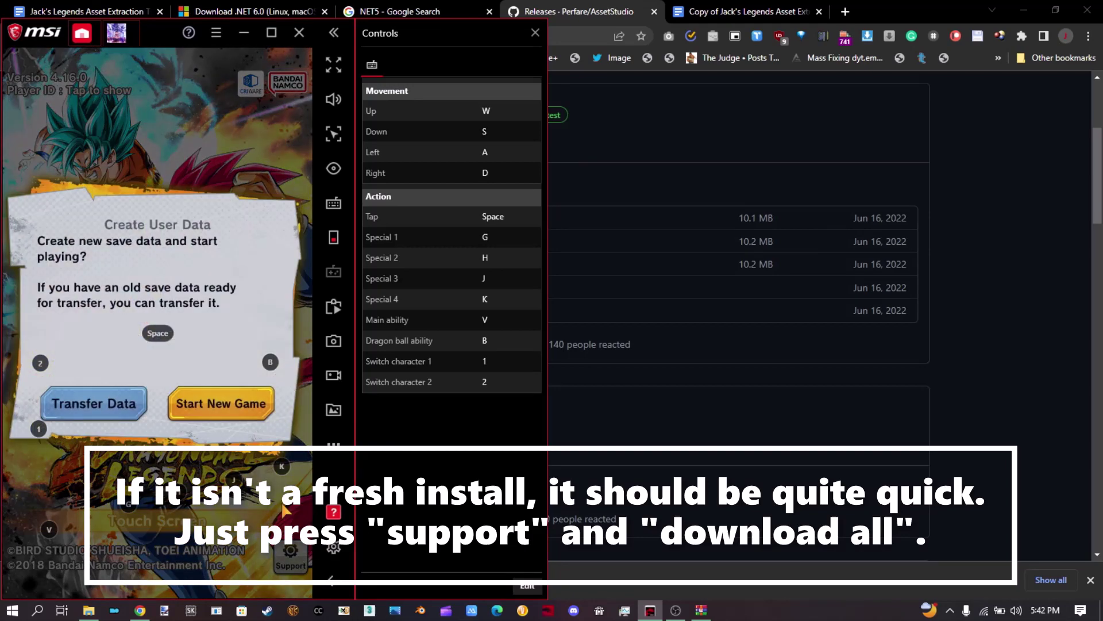
click(201, 403)
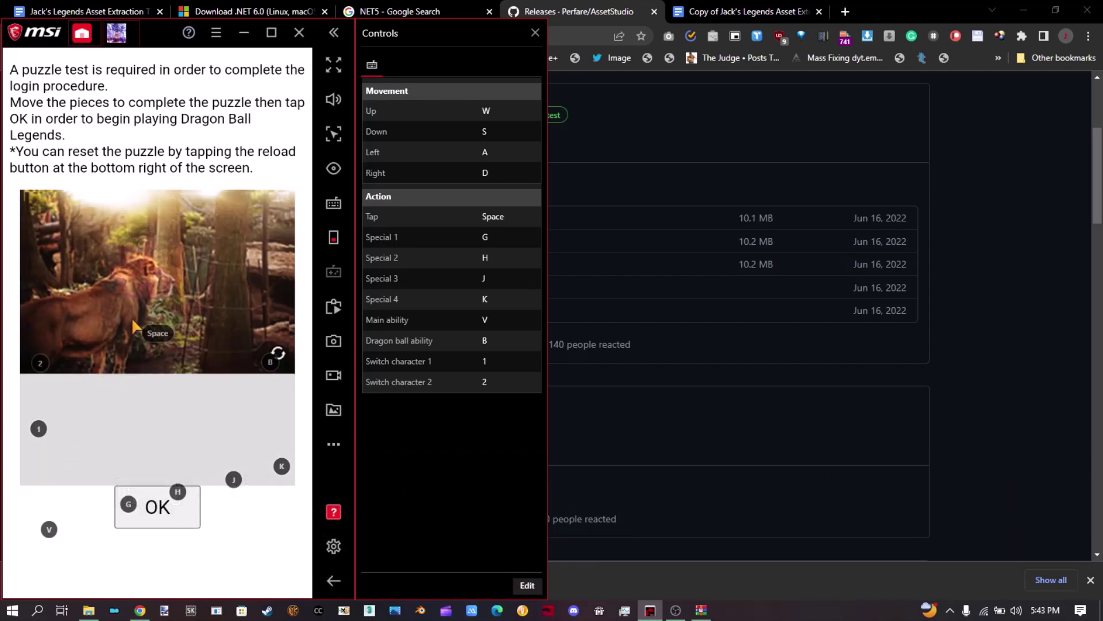
- Confirm the solved login puzzle and let the game data download finish
click(159, 506)
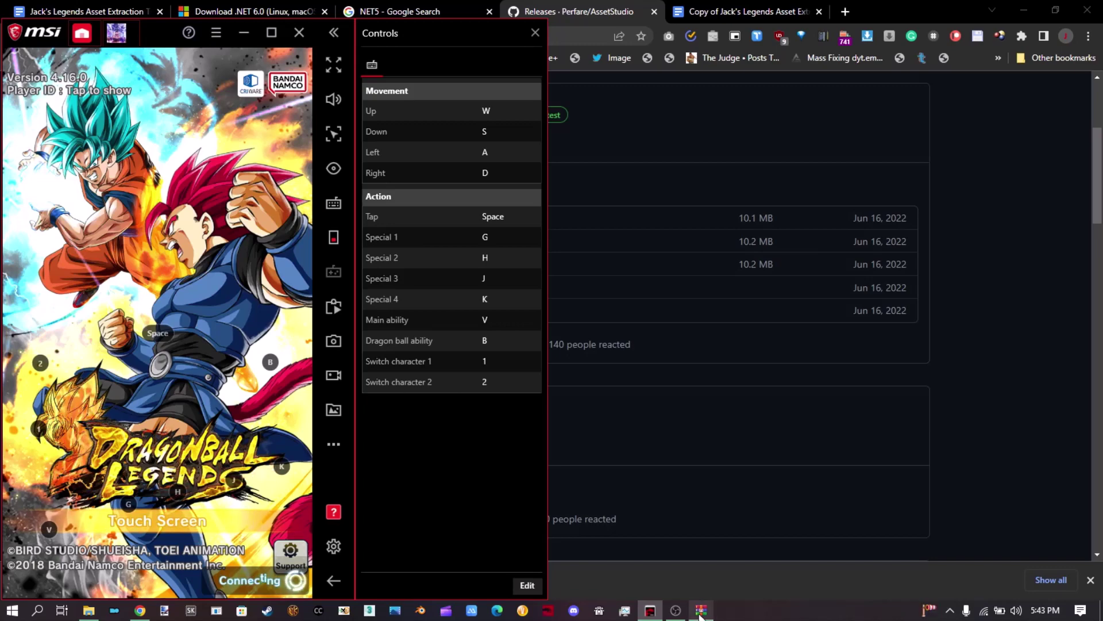
click(671, 599)
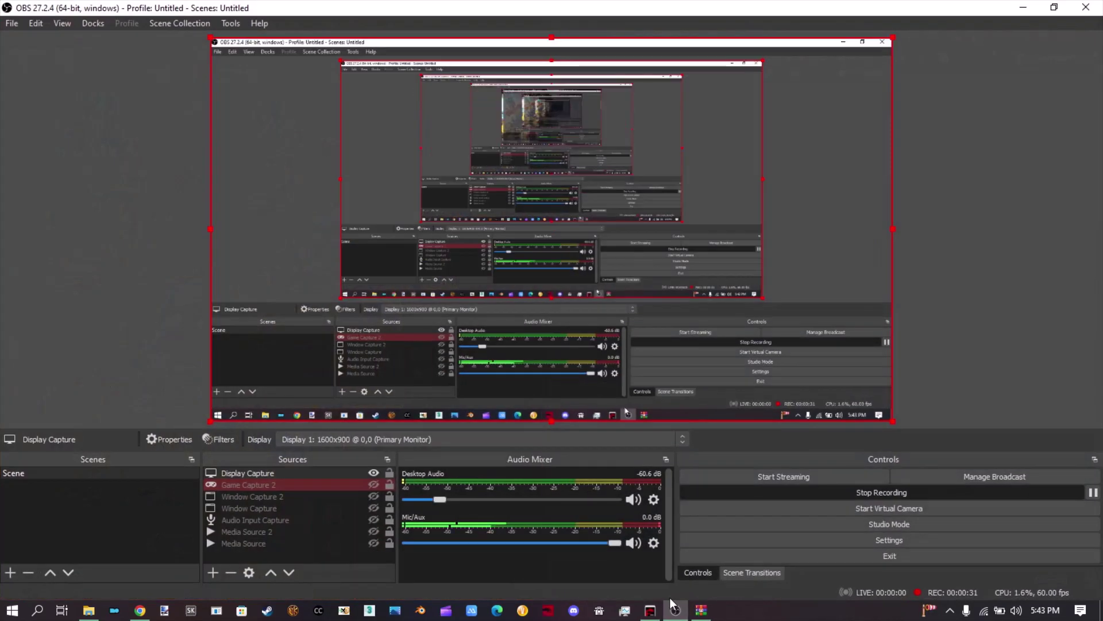
click(813, 492)
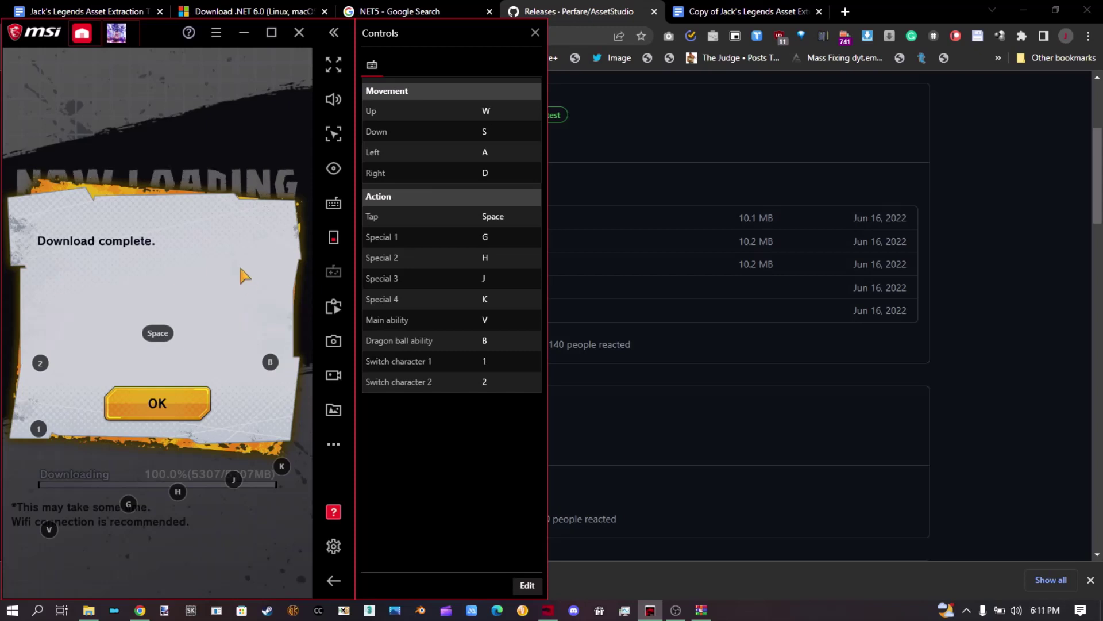
- From the emulator home screen, search the Play Store for 'ES SUPER'
click(82, 32)
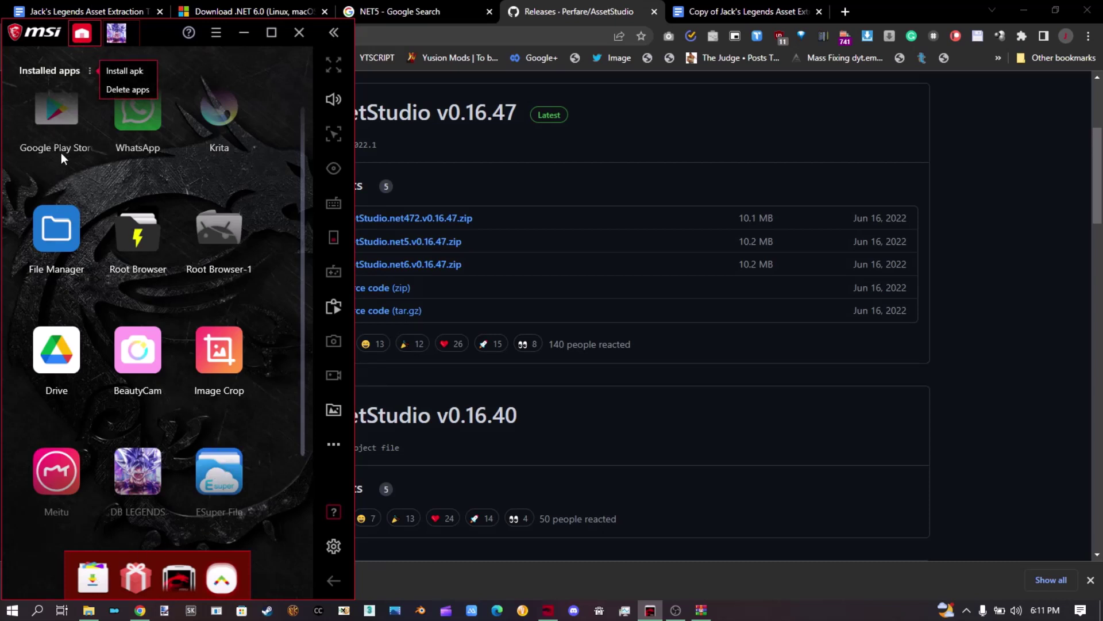
click(55, 113)
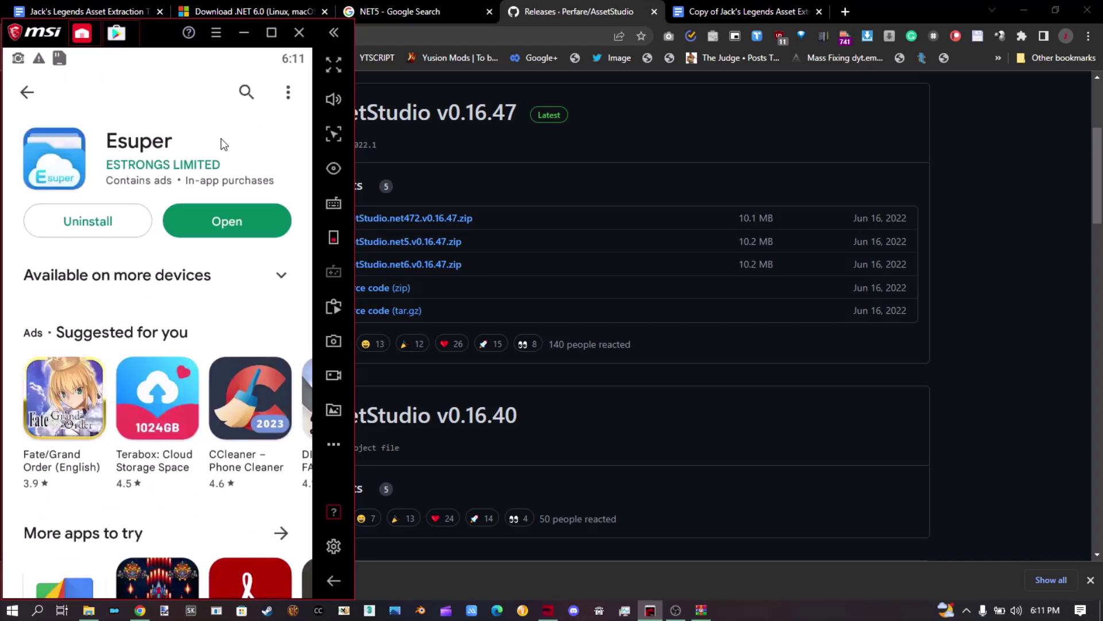
click(245, 97)
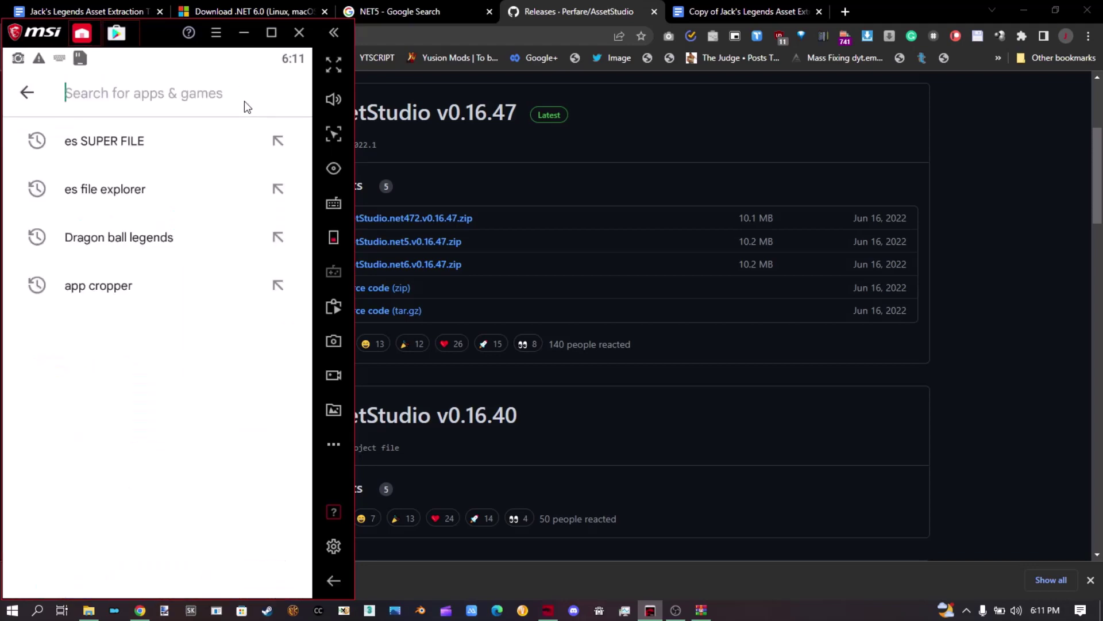
text(ES SUPER)
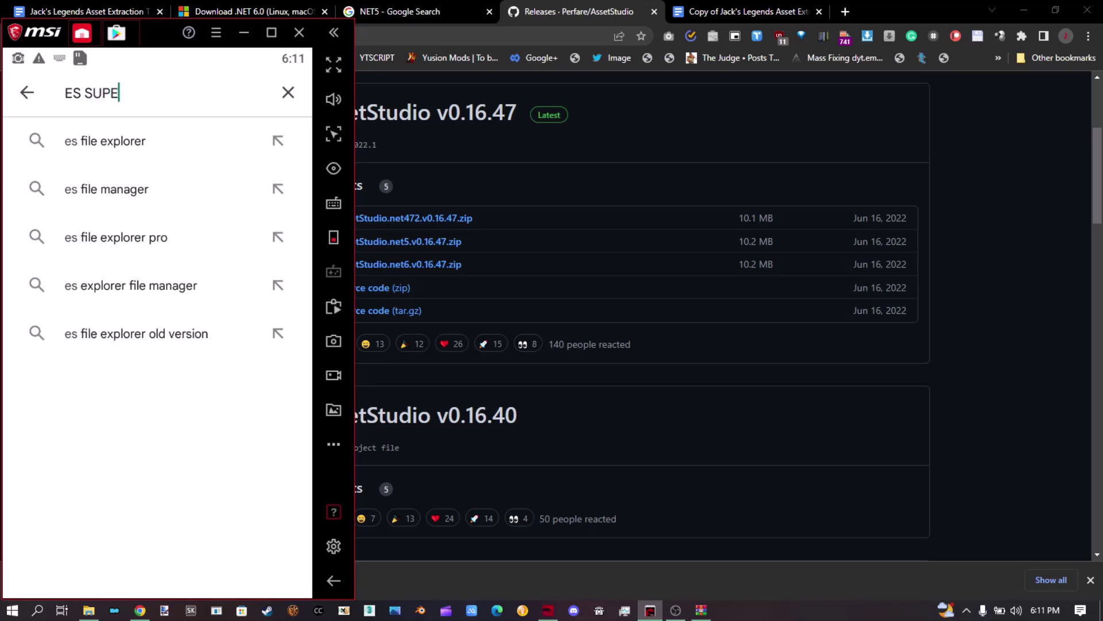
key(Return)
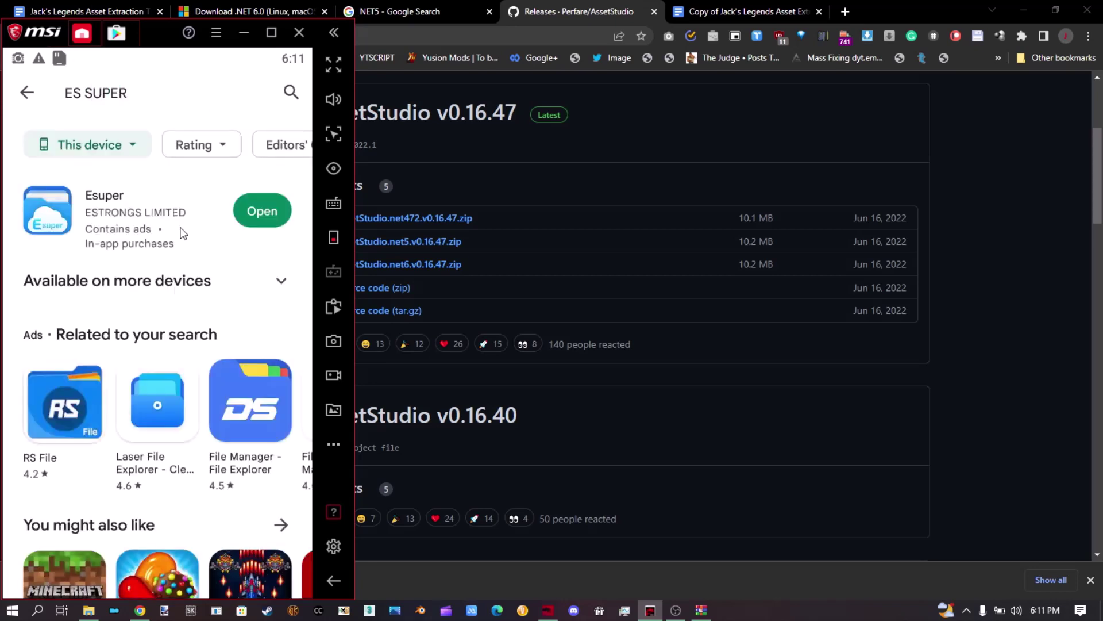
- Launch Esuper, dismiss its advertisement, and open the navigation drawer
click(251, 213)
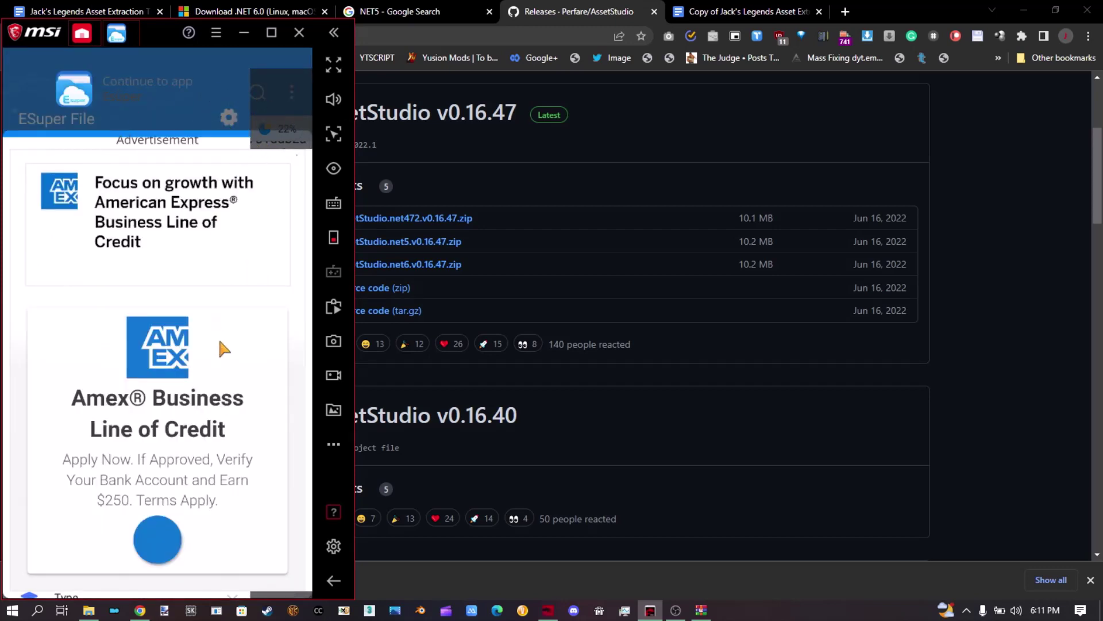
click(338, 583)
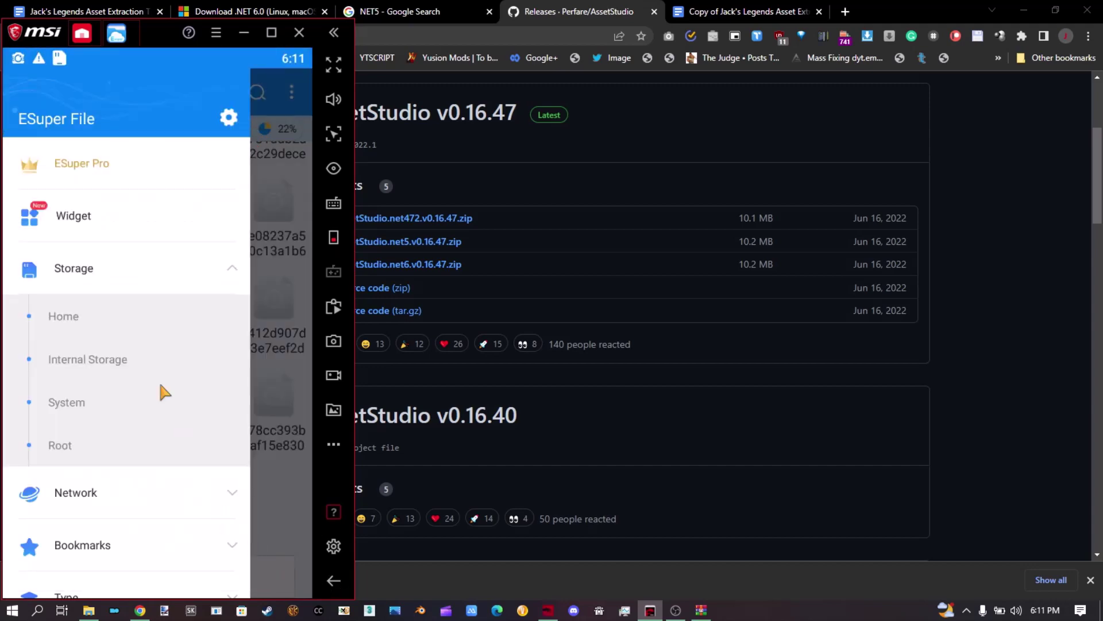
click(266, 270)
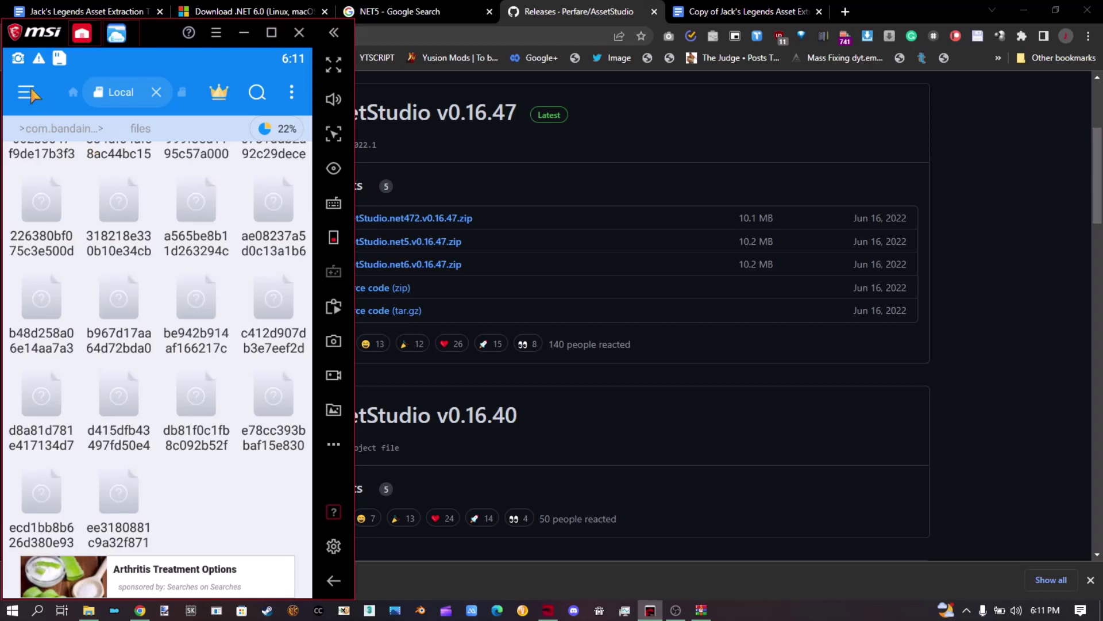
click(25, 95)
click(25, 94)
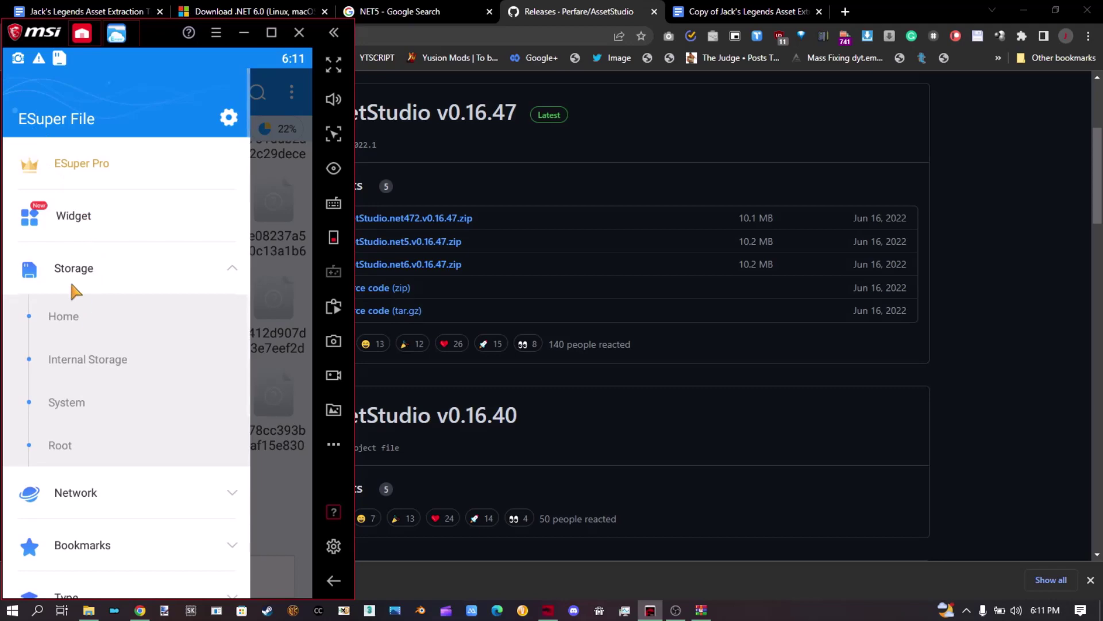
click(75, 315)
click(26, 92)
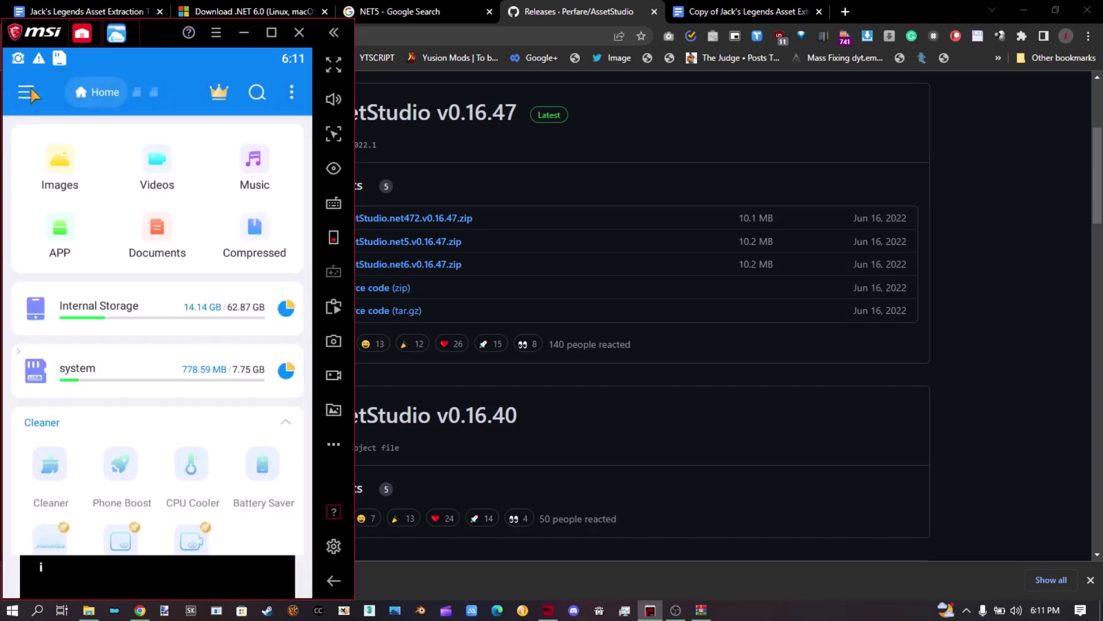
- Browse Internal Storage > Android > data > game package > files and select streamingassetbundle
click(111, 358)
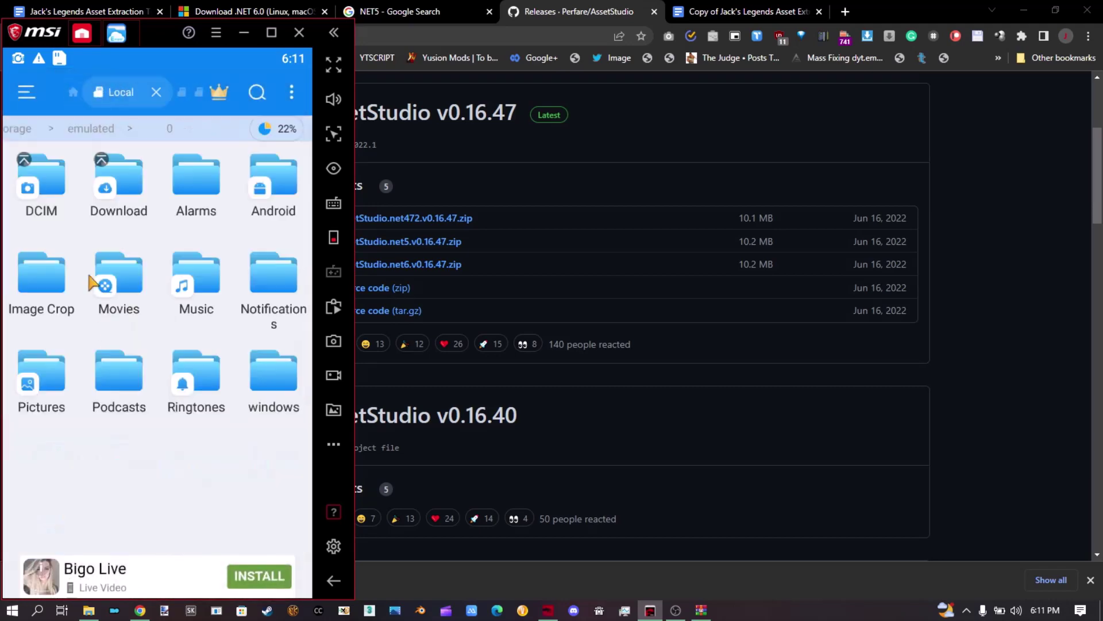
click(280, 187)
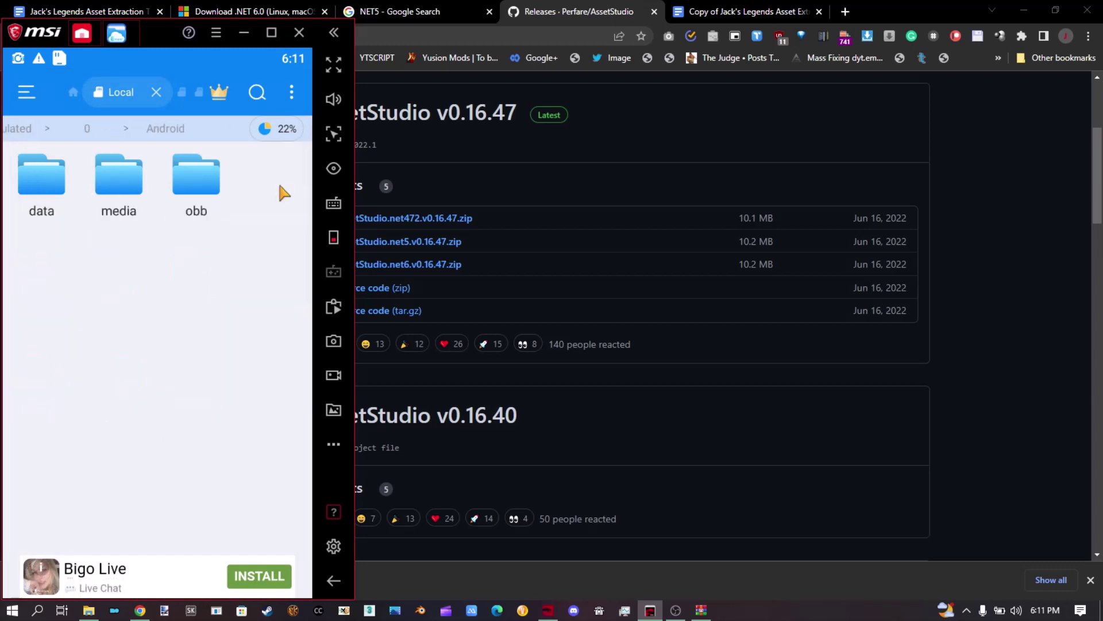
click(49, 190)
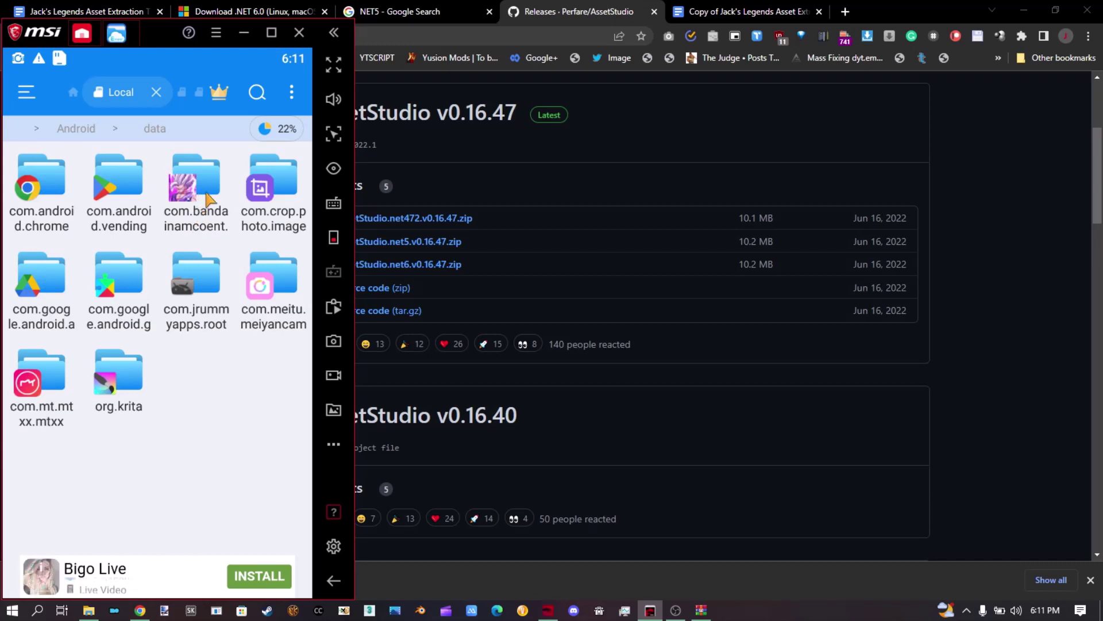
click(208, 198)
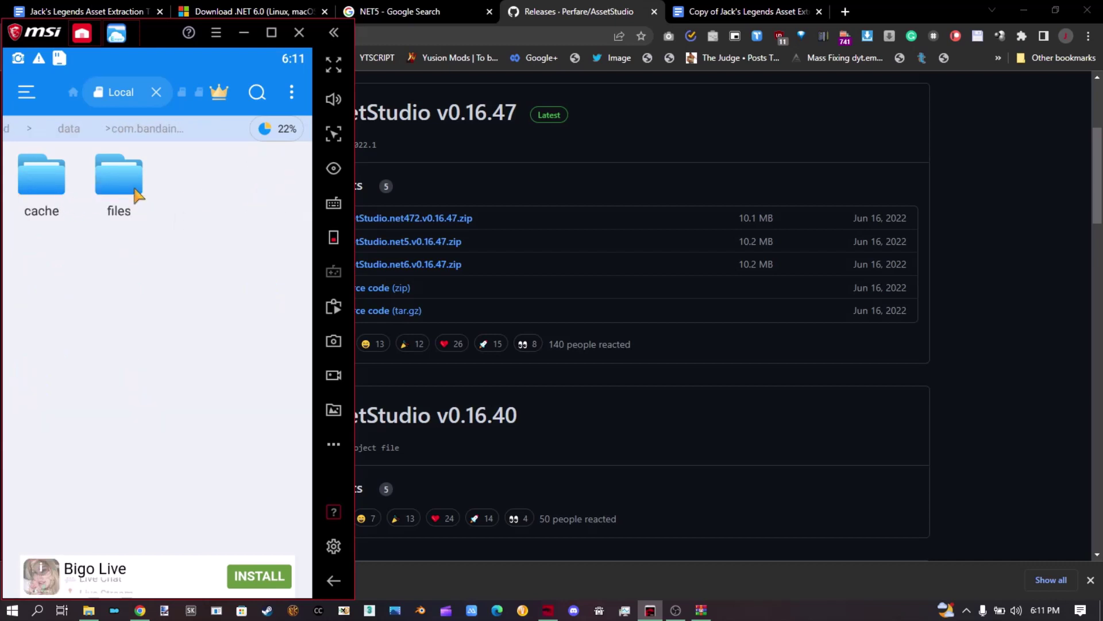
click(137, 195)
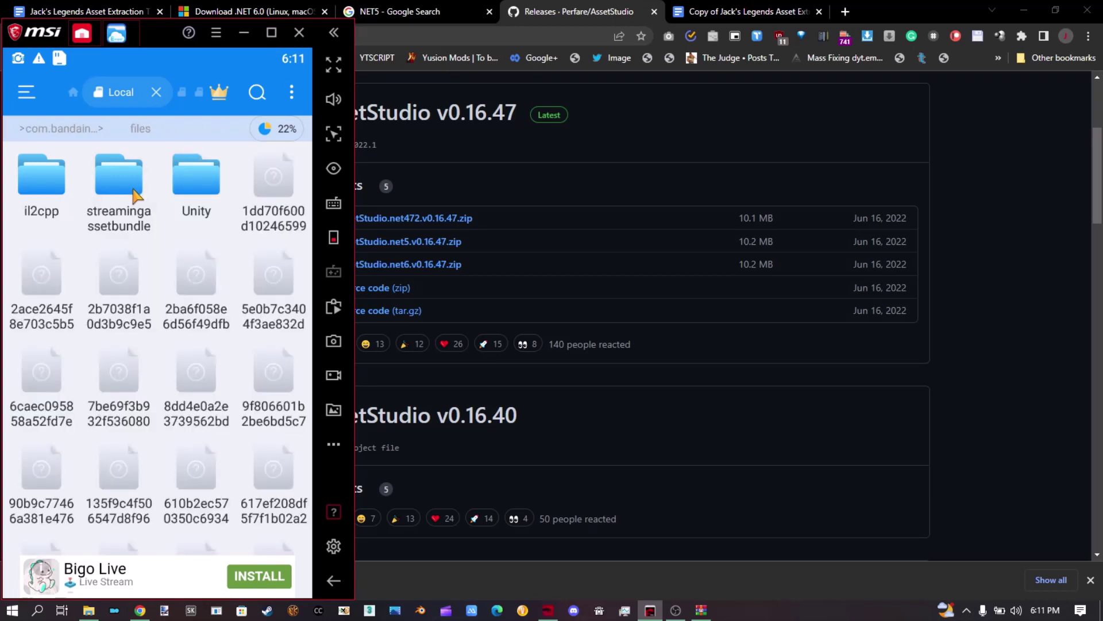
click(127, 187)
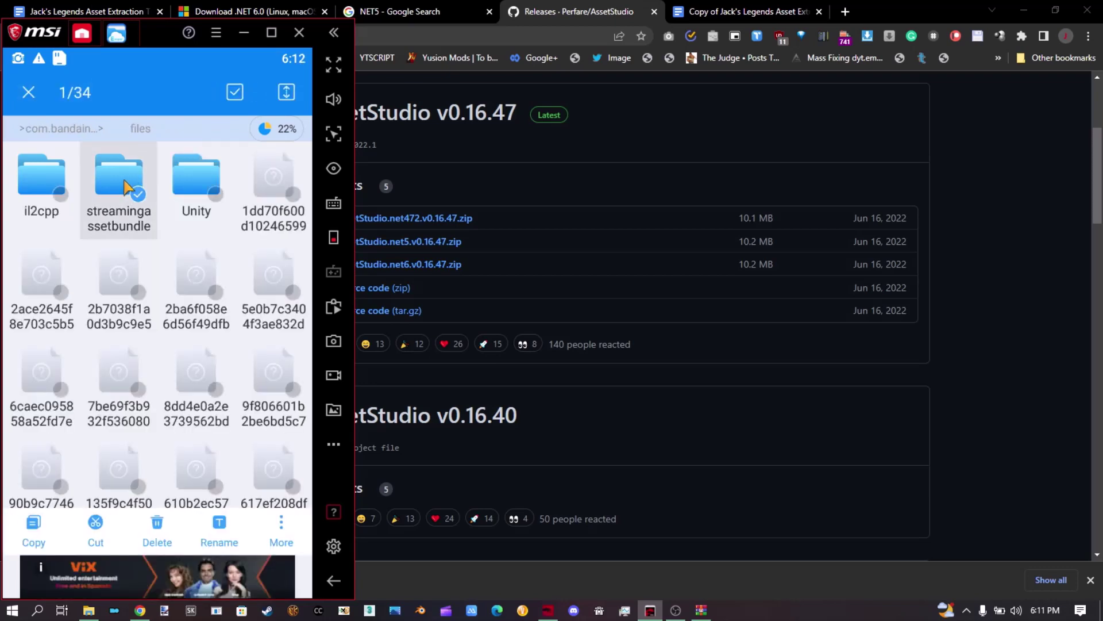
- Compress the streamingassetbundle folder into a zip at Best compression level
click(282, 532)
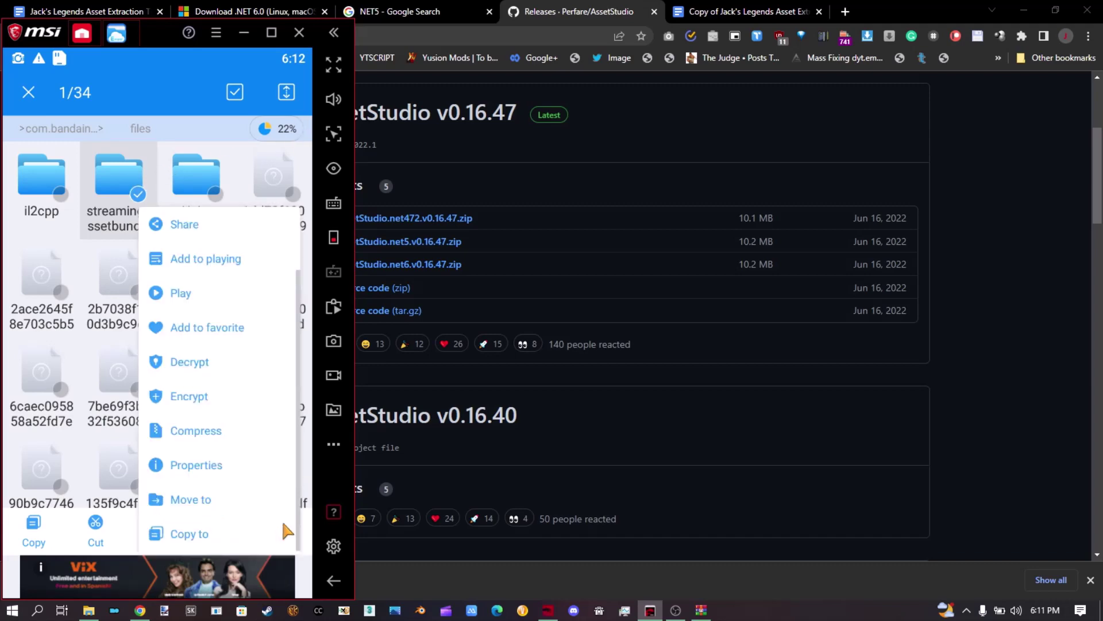
click(210, 432)
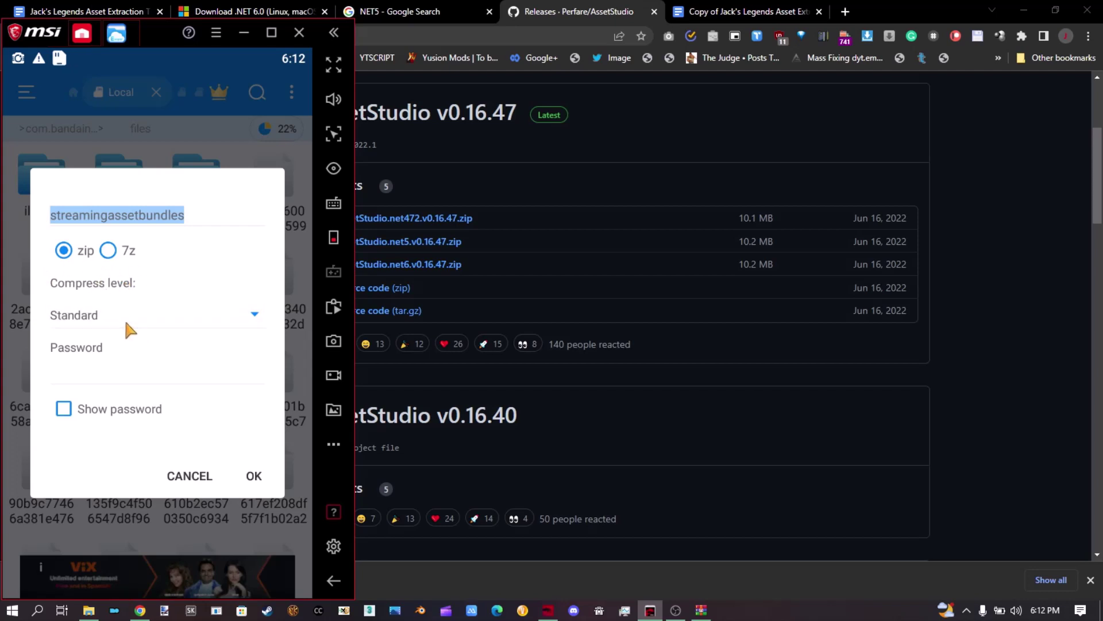
click(123, 316)
click(97, 395)
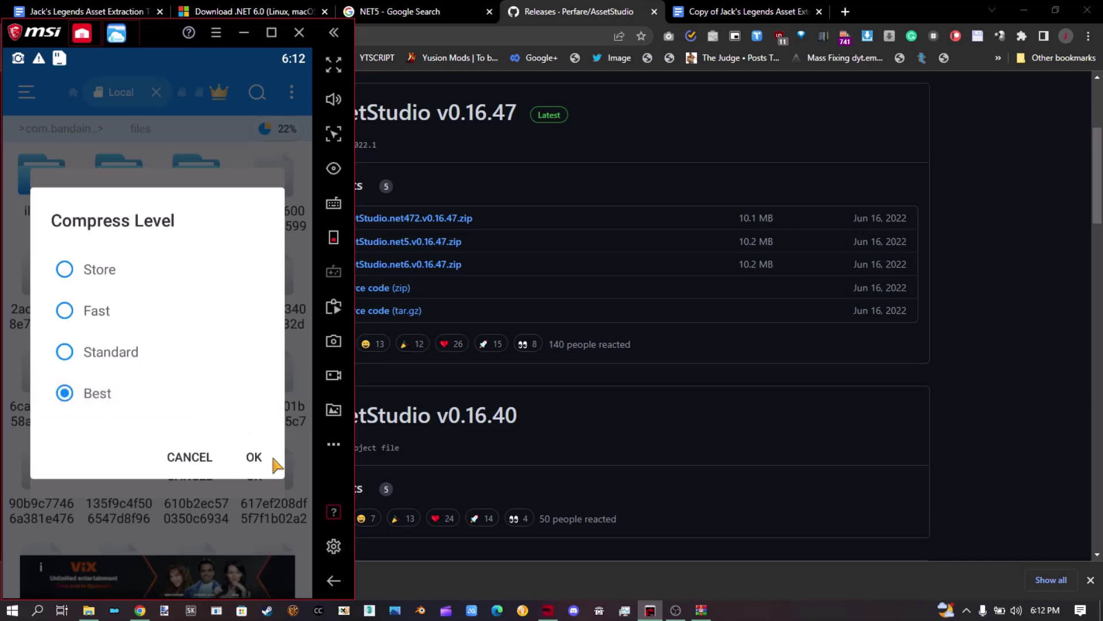
click(254, 458)
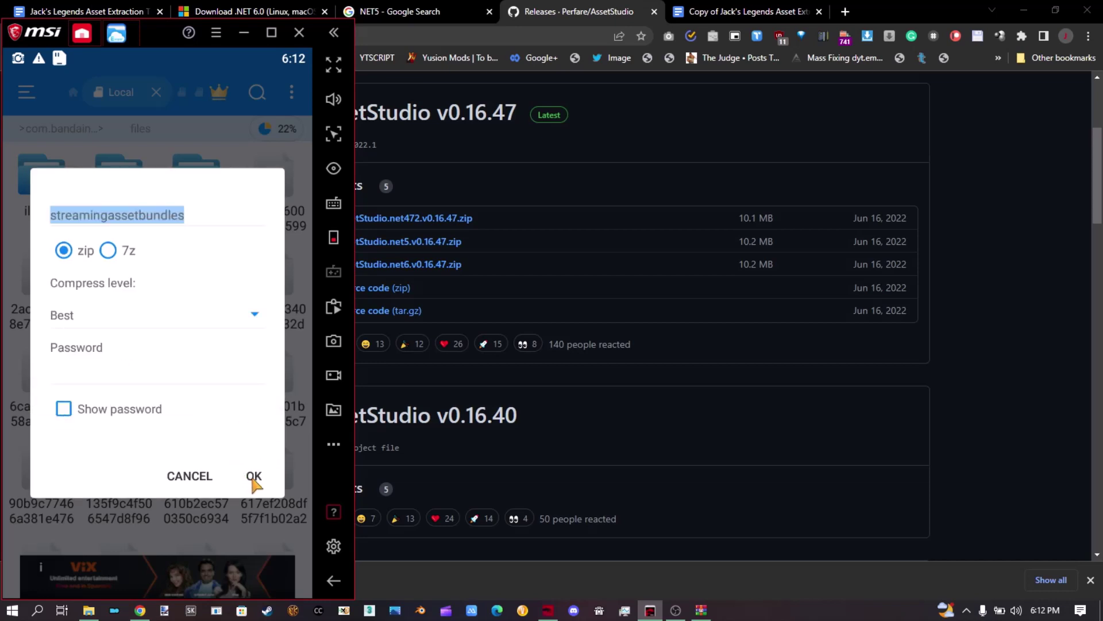
click(253, 477)
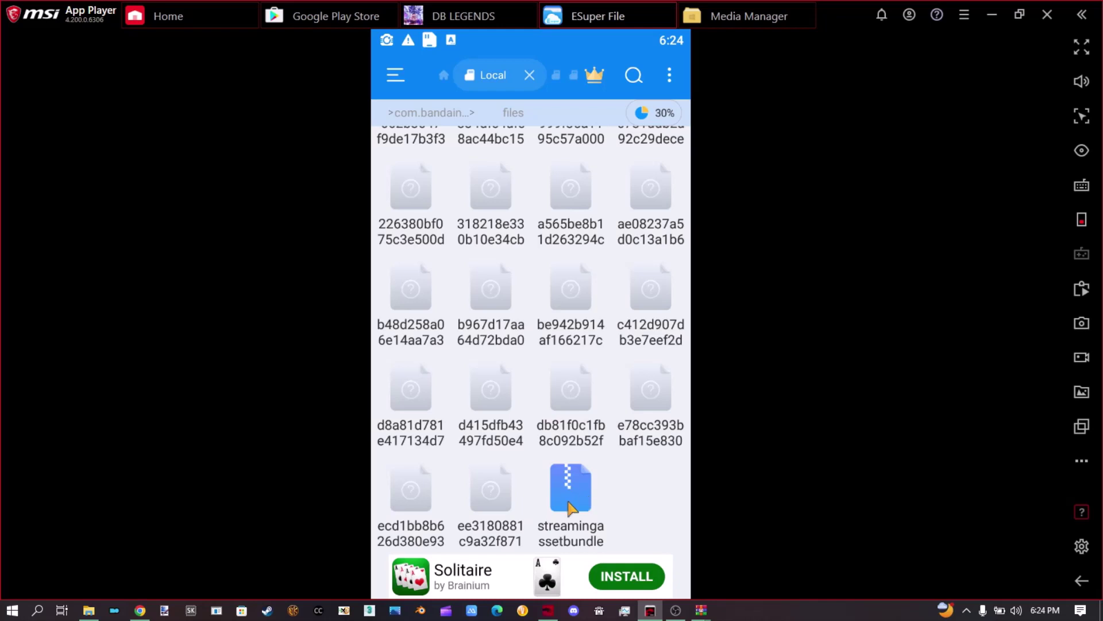
- Open the emulator's Media Manager and browse the sdcard folders
click(195, 13)
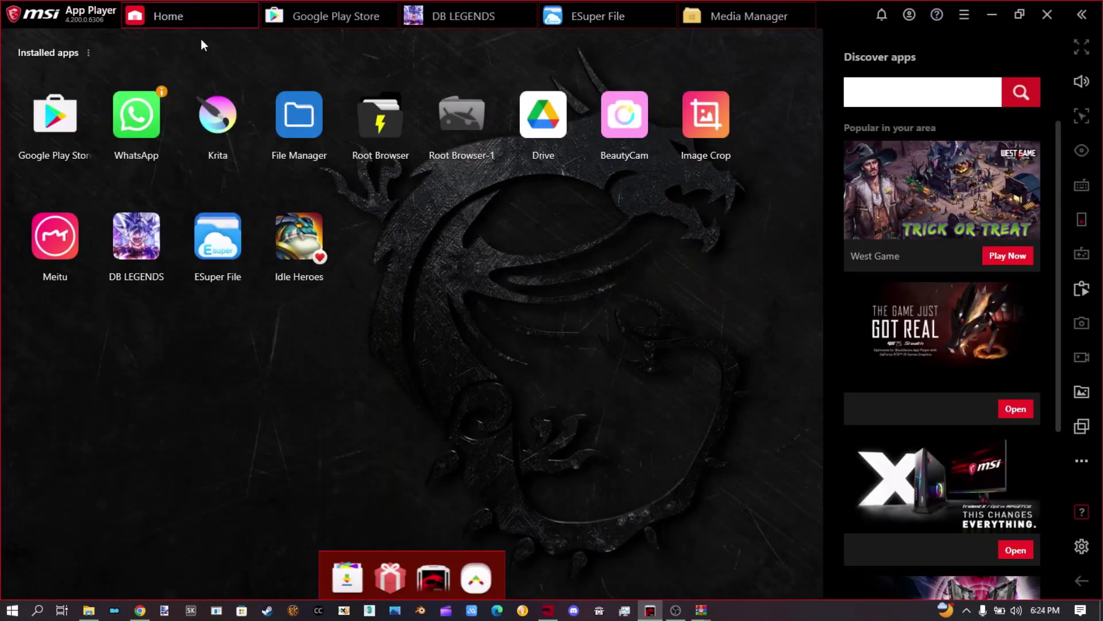
click(473, 578)
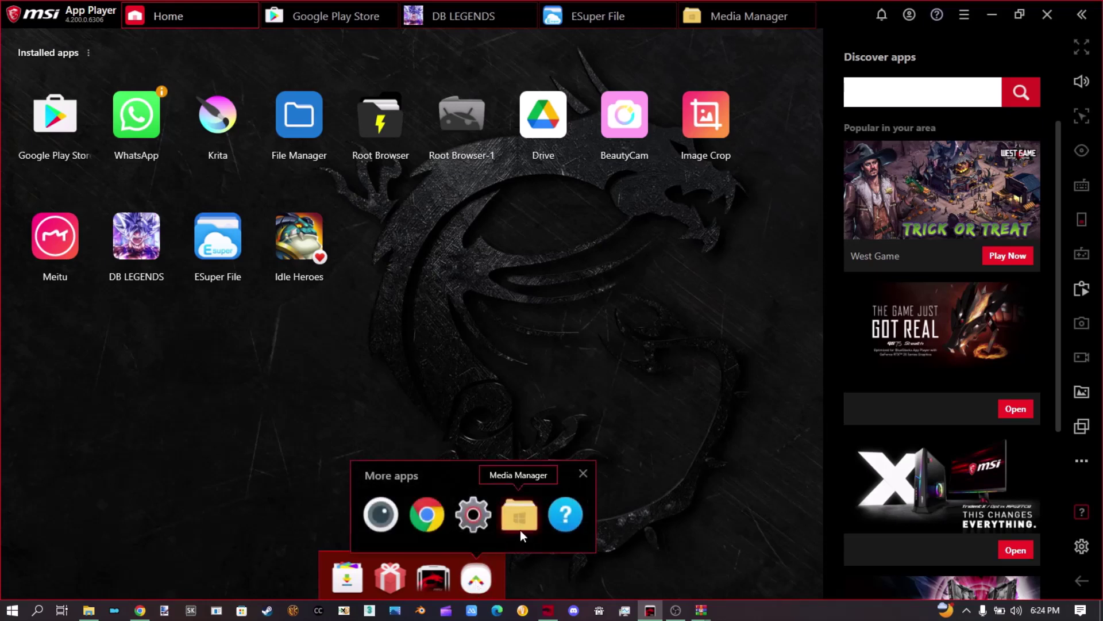
click(517, 520)
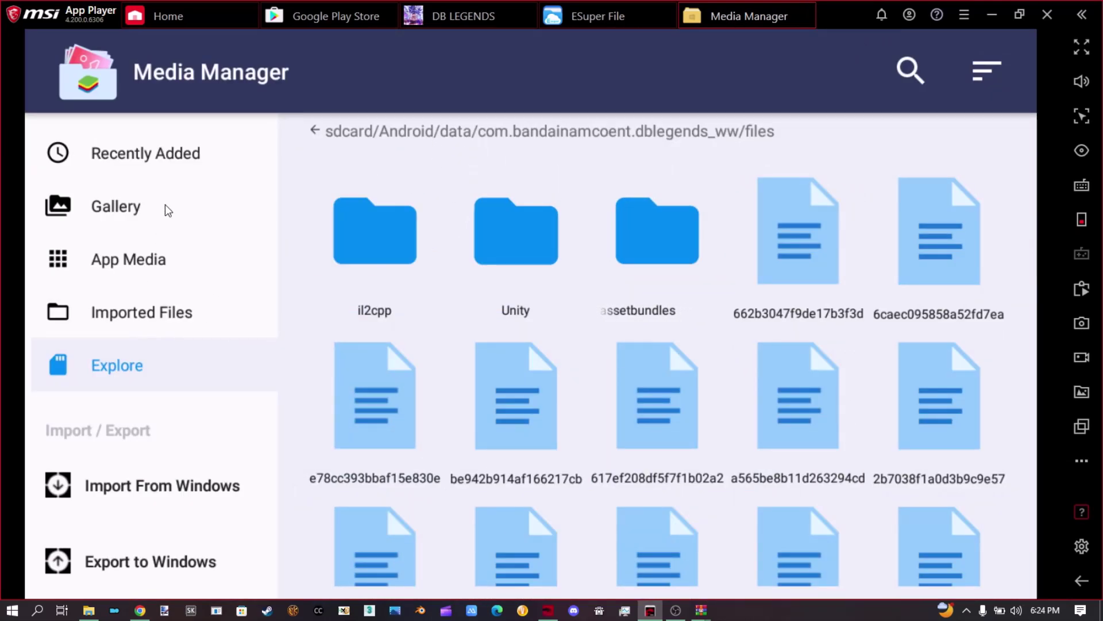
click(116, 154)
click(120, 205)
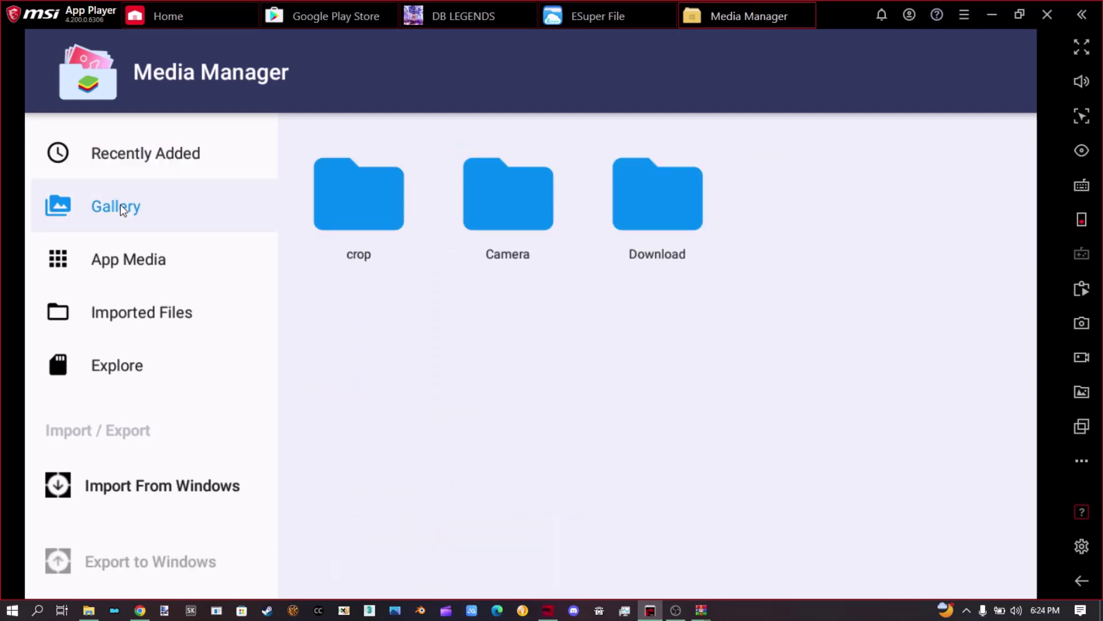
click(119, 170)
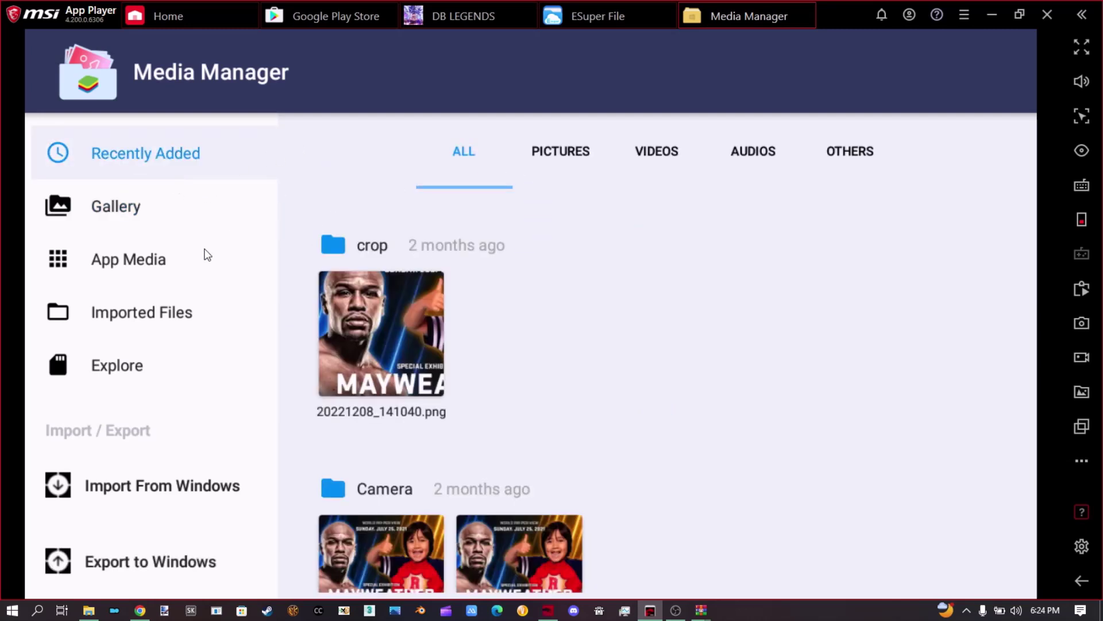
click(132, 366)
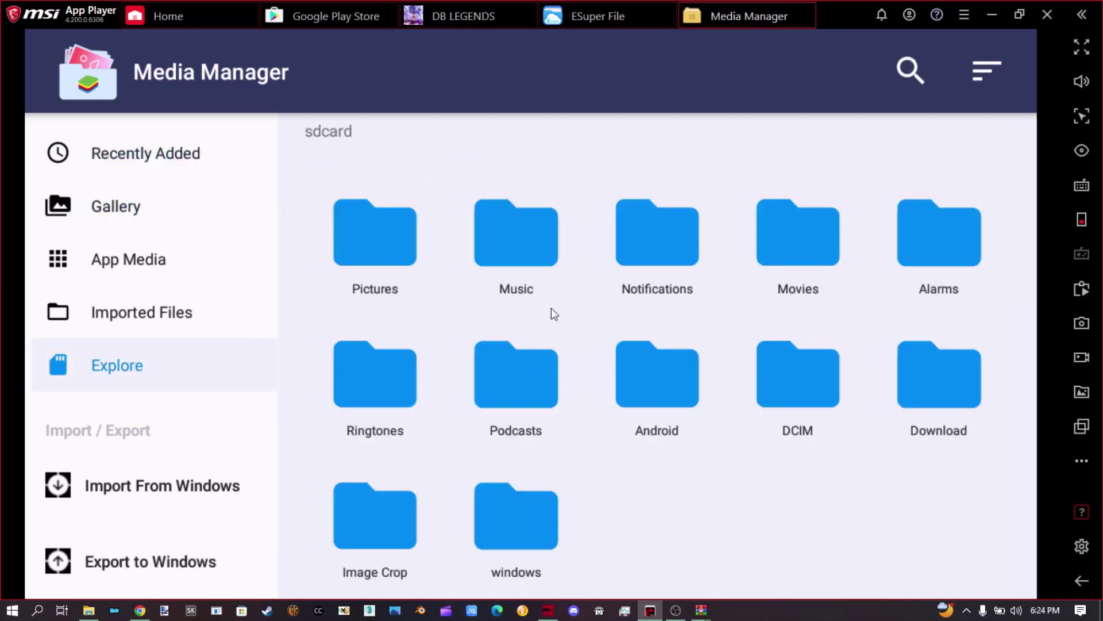
- Go to Android > data > com.bandainamcoent.dblegends_ww > files and select the streamingassetbundles ZIP
click(666, 384)
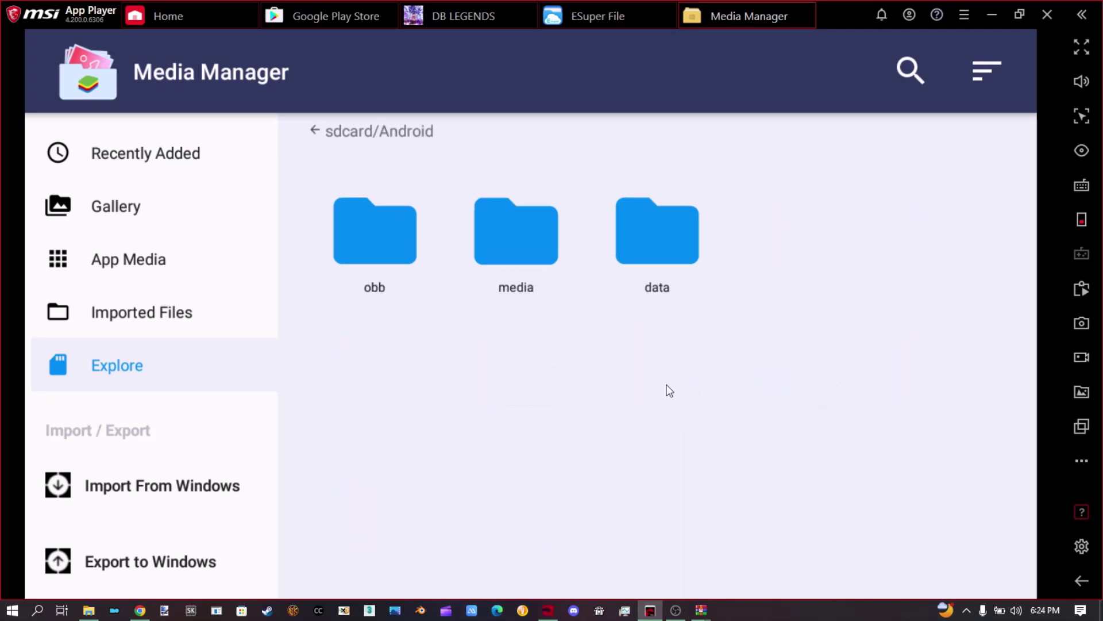
click(651, 242)
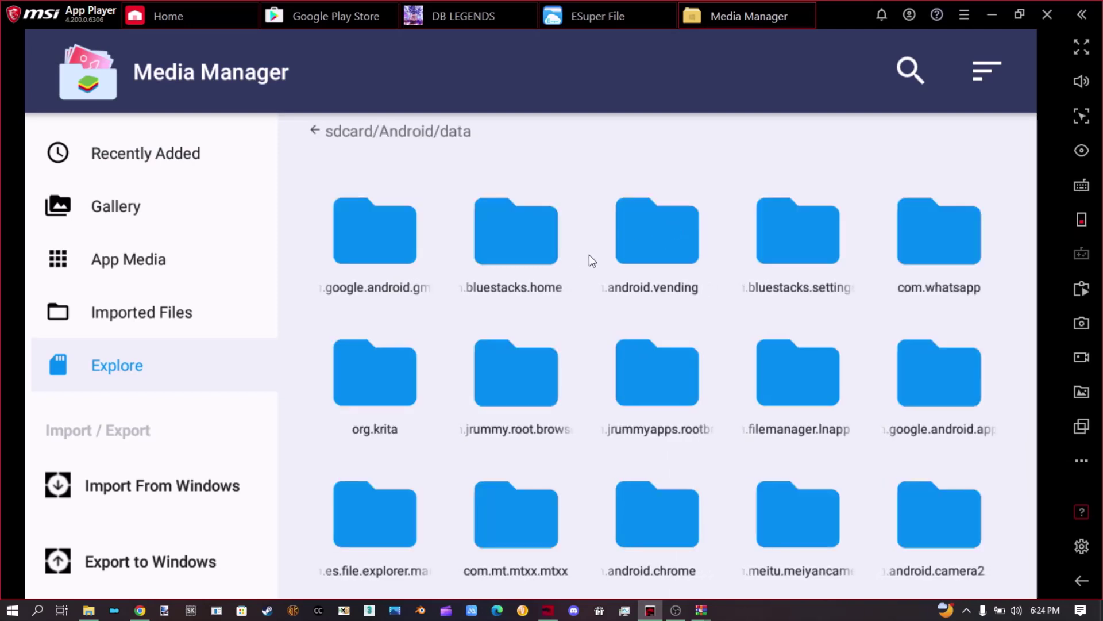
scroll(604, 357, down, 3)
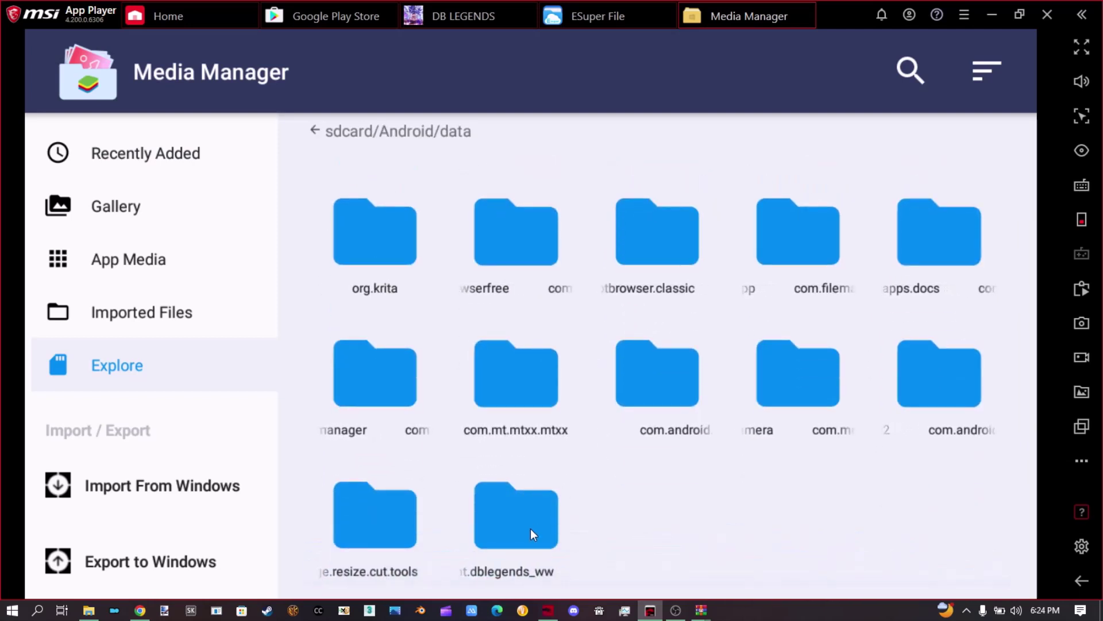
click(517, 545)
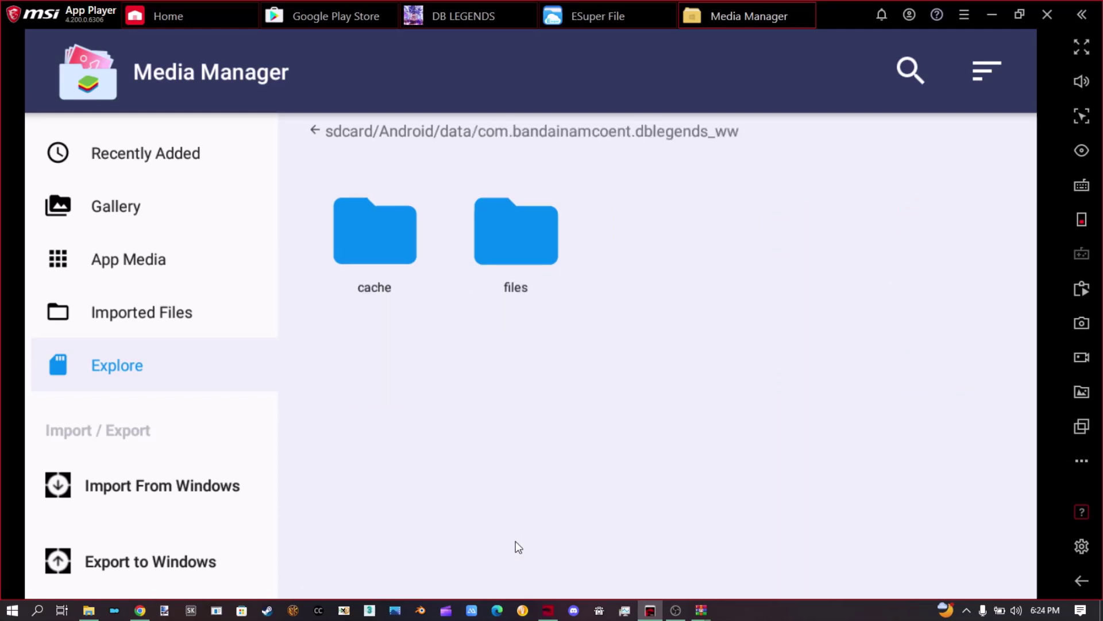
click(533, 254)
scroll(555, 325, down, 6)
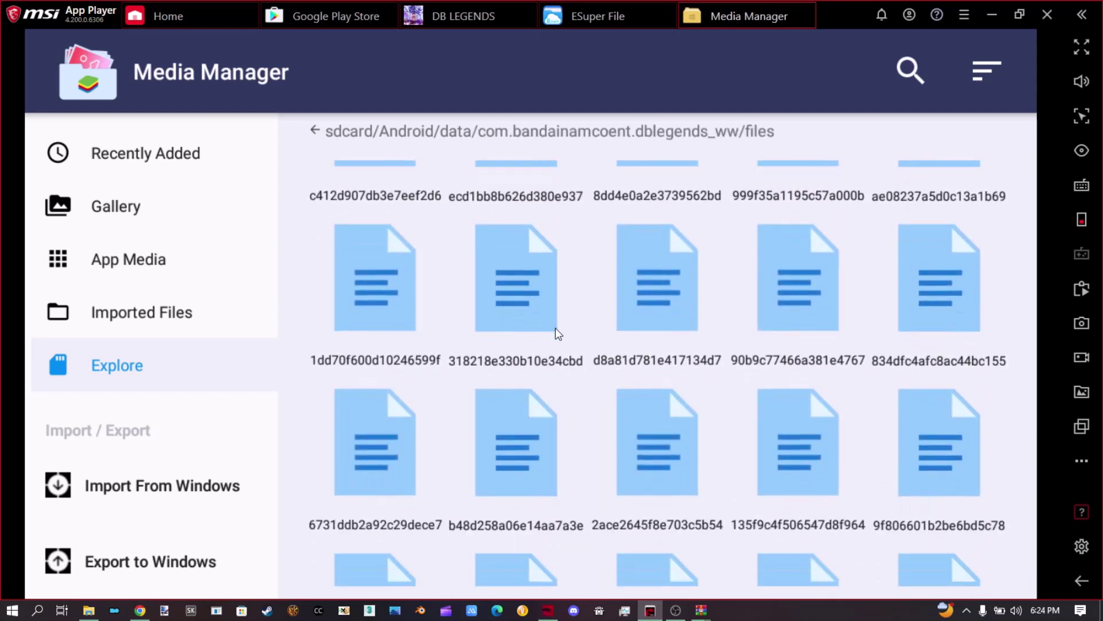
scroll(555, 331, down, 5)
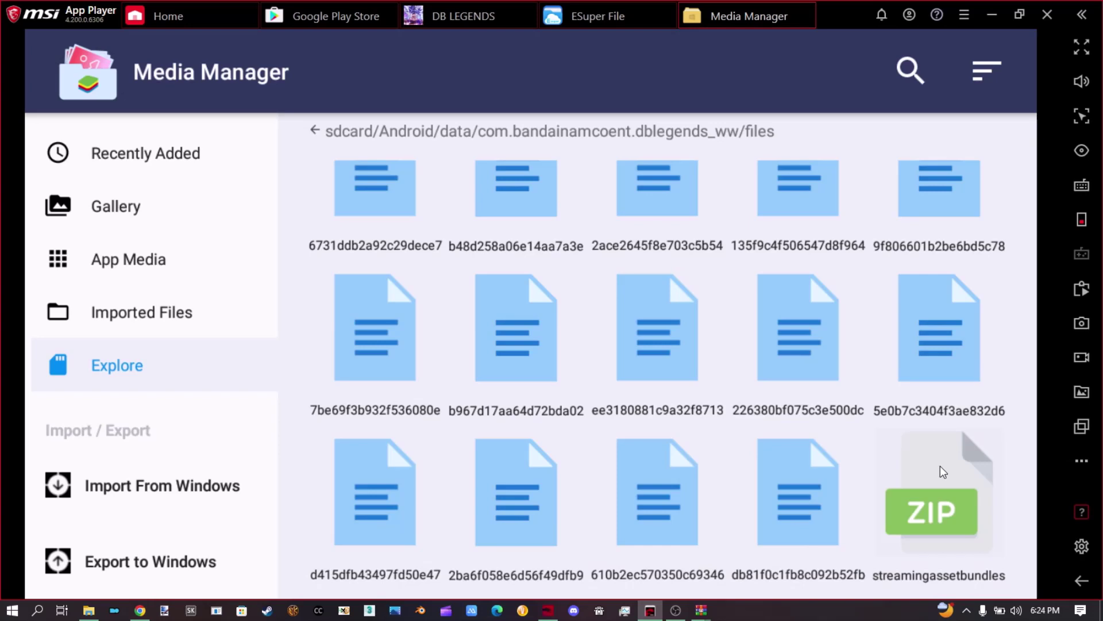
click(940, 465)
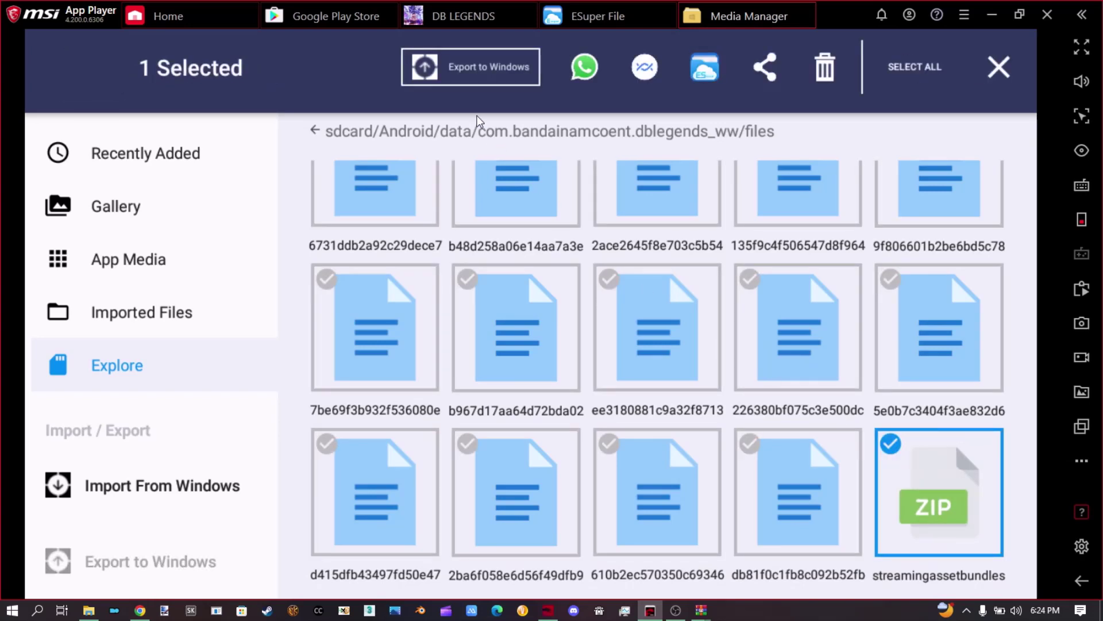
- Export the streamingassetbundles ZIP to Windows, saving it in Downloads
click(460, 73)
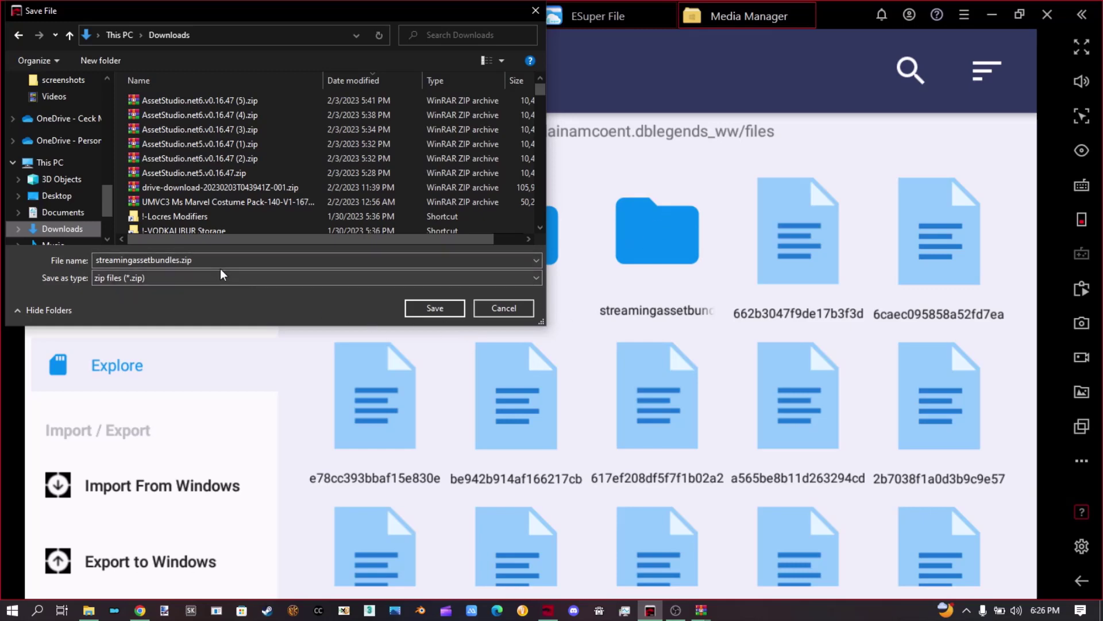
click(440, 310)
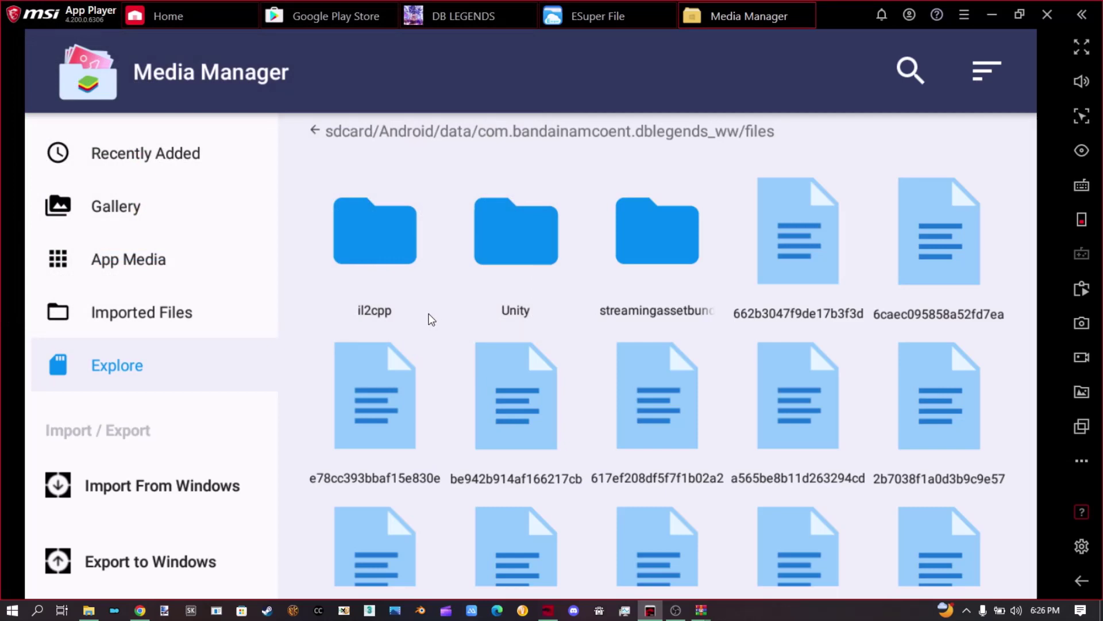
- Refresh the Windows Downloads folder and open streamingassetbundles.zip in WinRAR
click(89, 610)
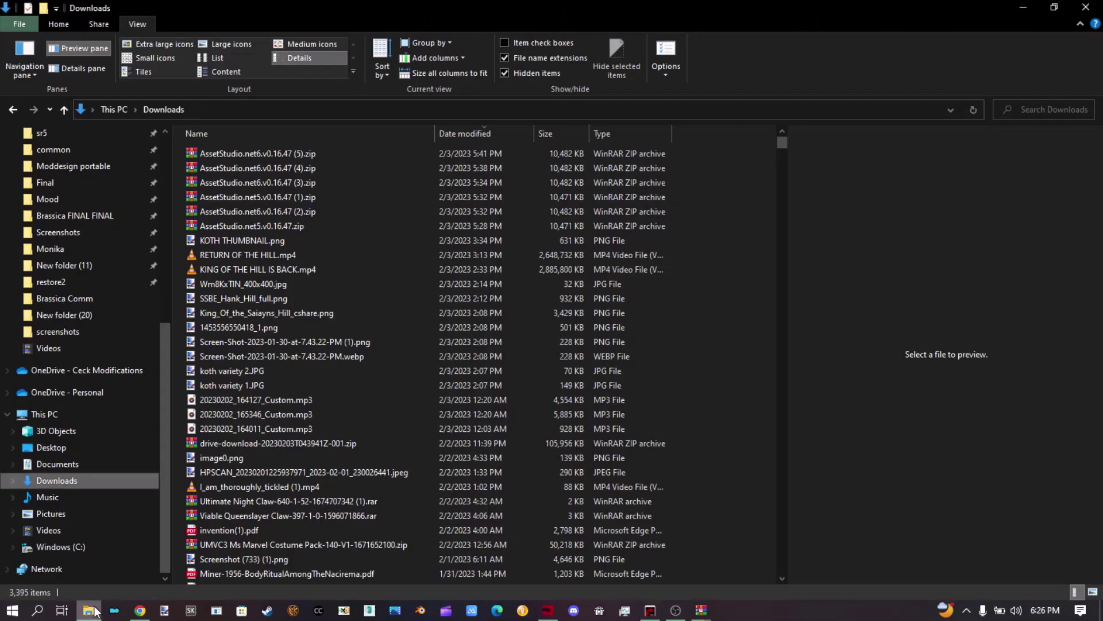
click(158, 114)
double_click(254, 154)
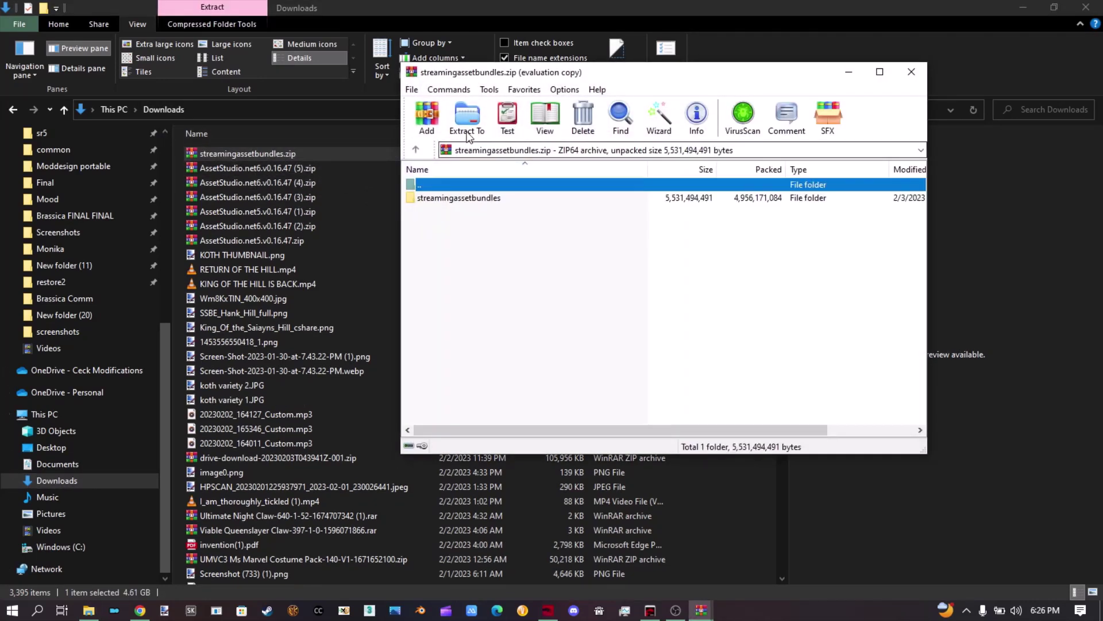
- Extract the archive to a streamingassetbundles2345 destination folder in Downloads
click(465, 118)
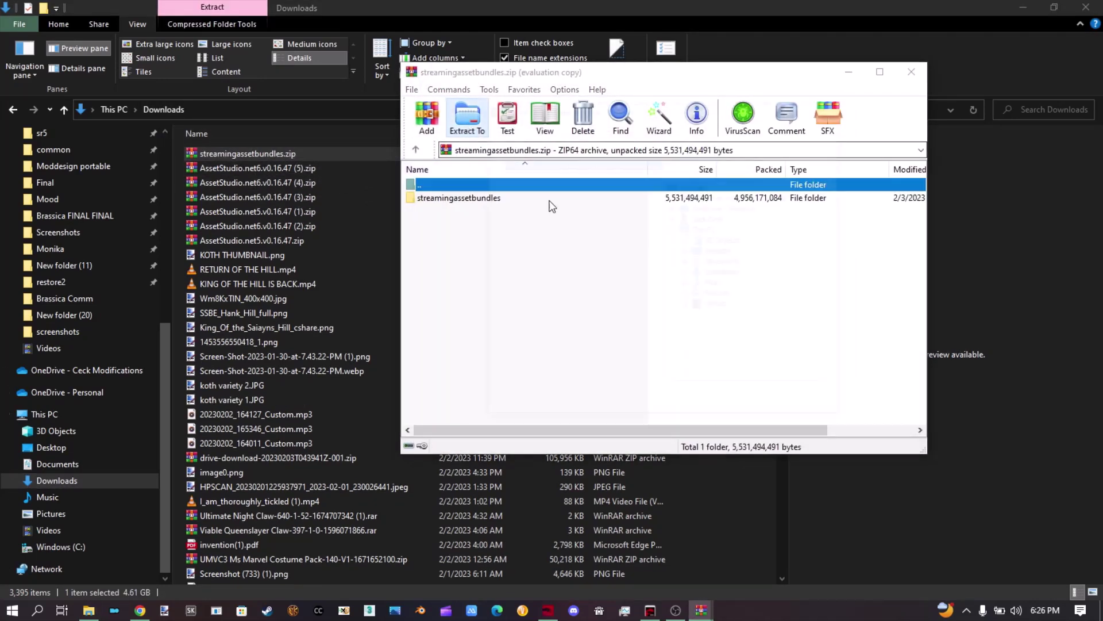
click(752, 272)
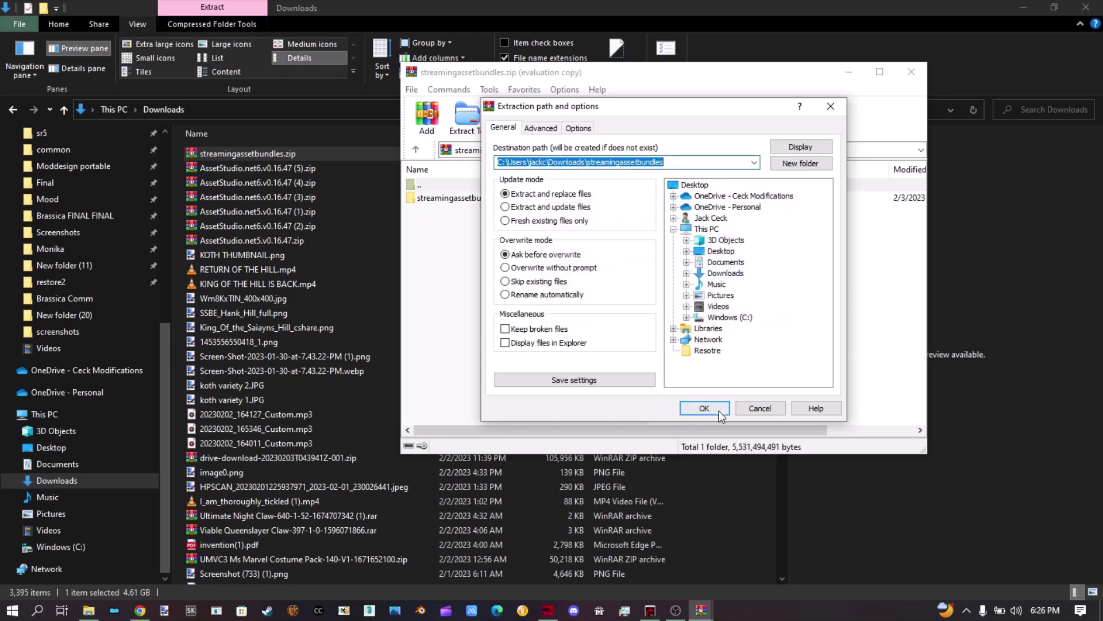
click(677, 161)
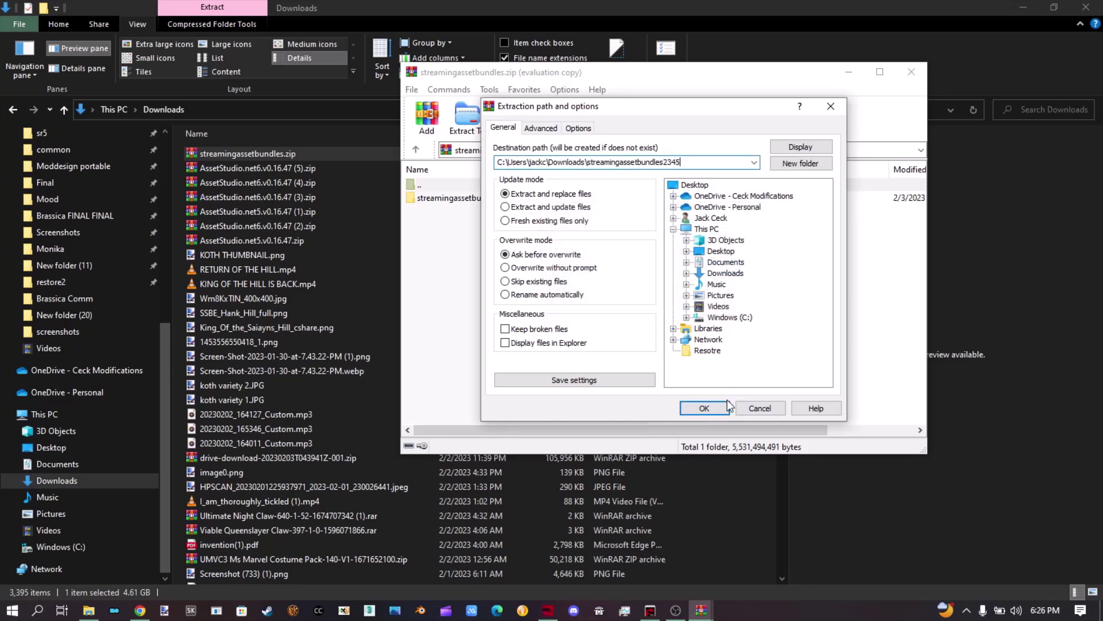
click(705, 408)
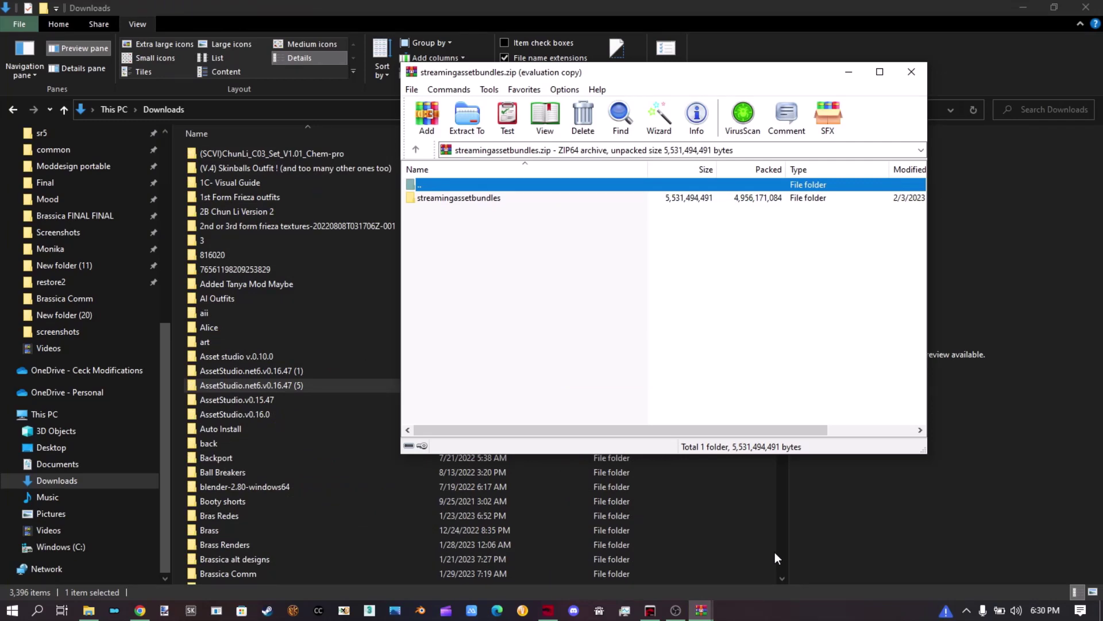
- Launch AssetStudioGUI.exe from the AssetStudio.net6.v0.16.47 (5) folder
click(288, 389)
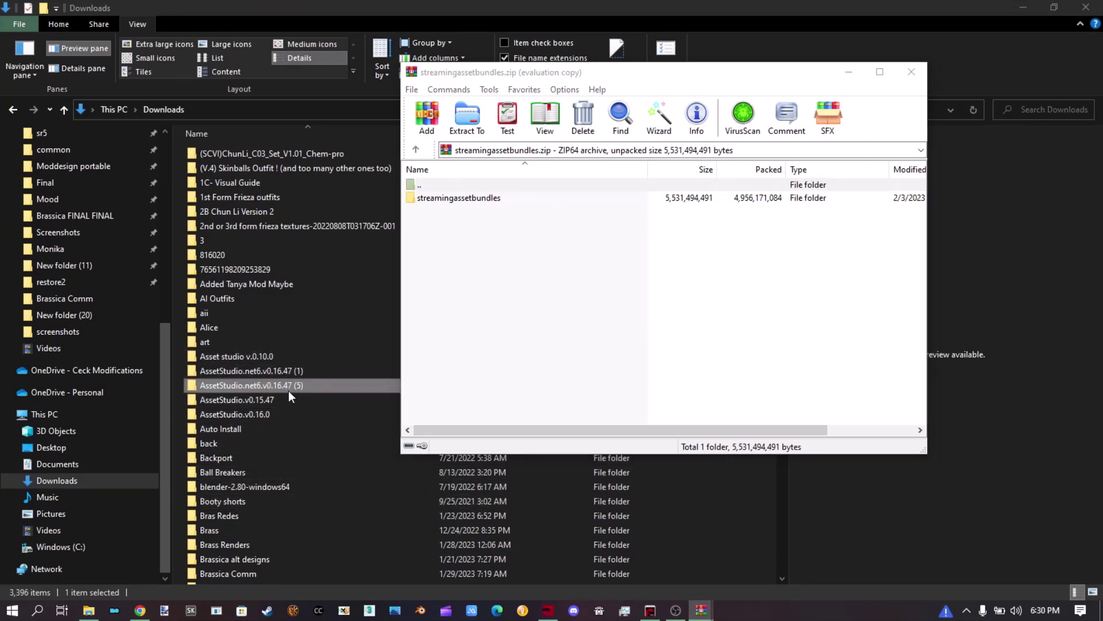
double_click(288, 391)
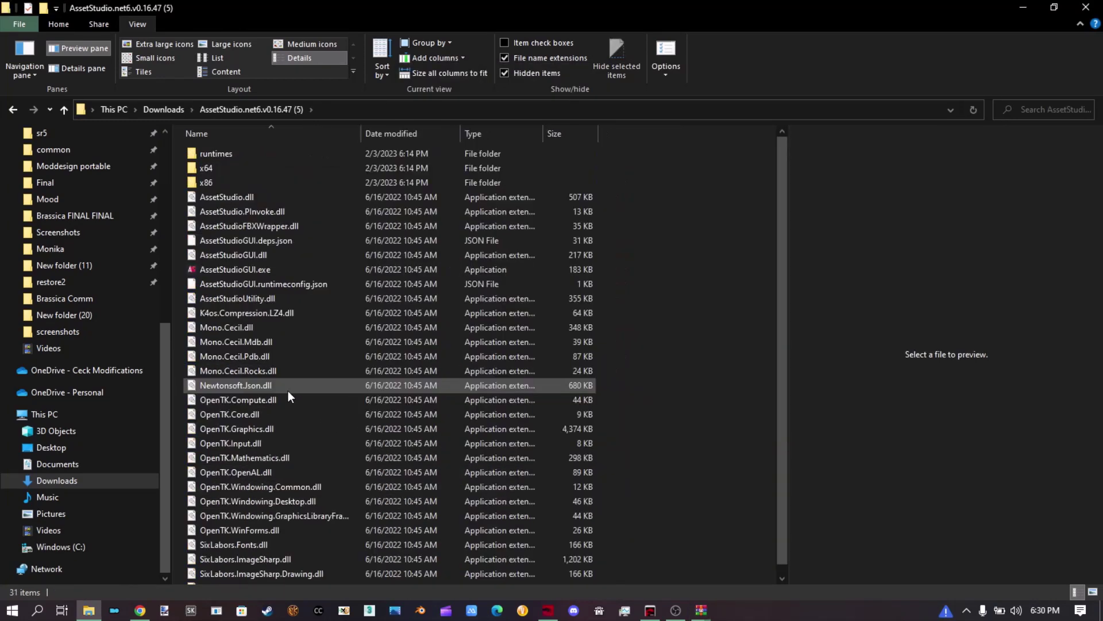
double_click(282, 270)
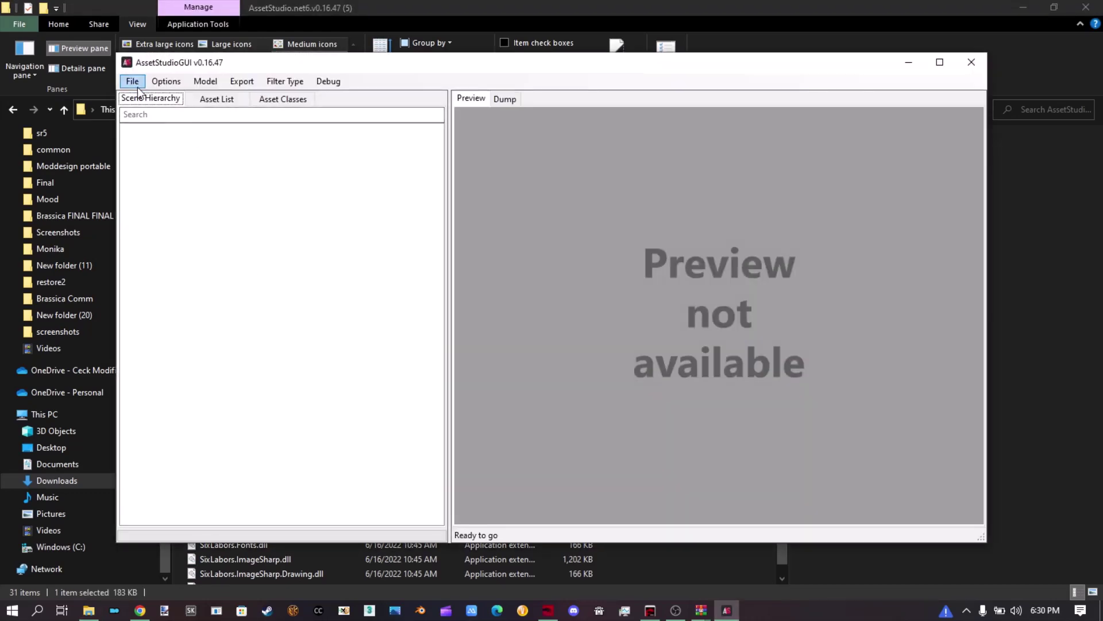
- Start File > Extract folder and browse to Downloads\streamingassetbundles2345 as the source
click(133, 82)
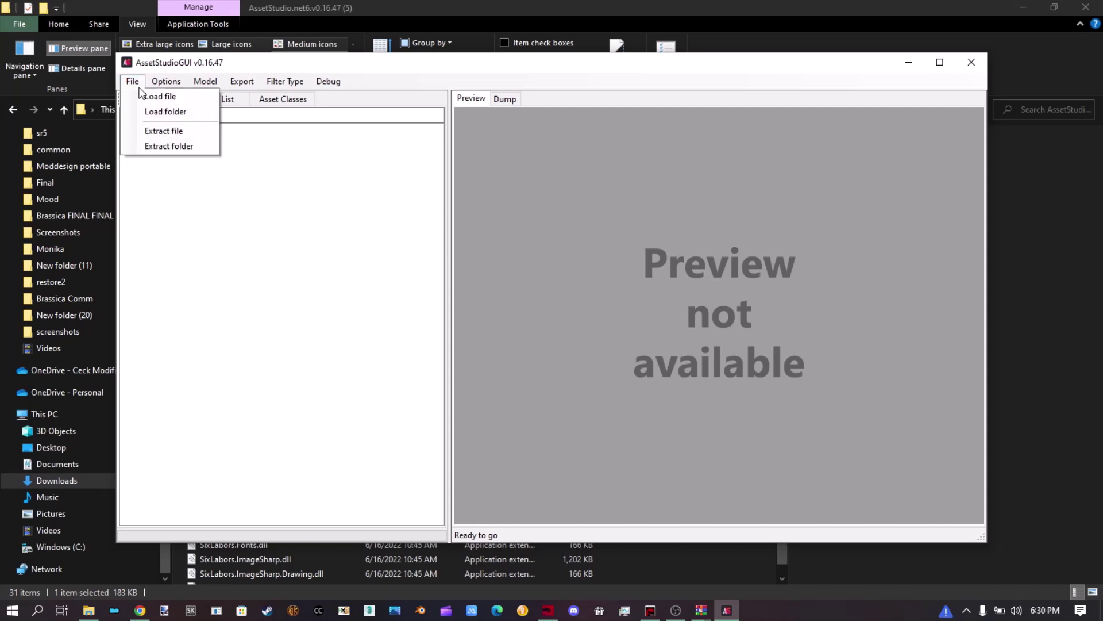
click(164, 145)
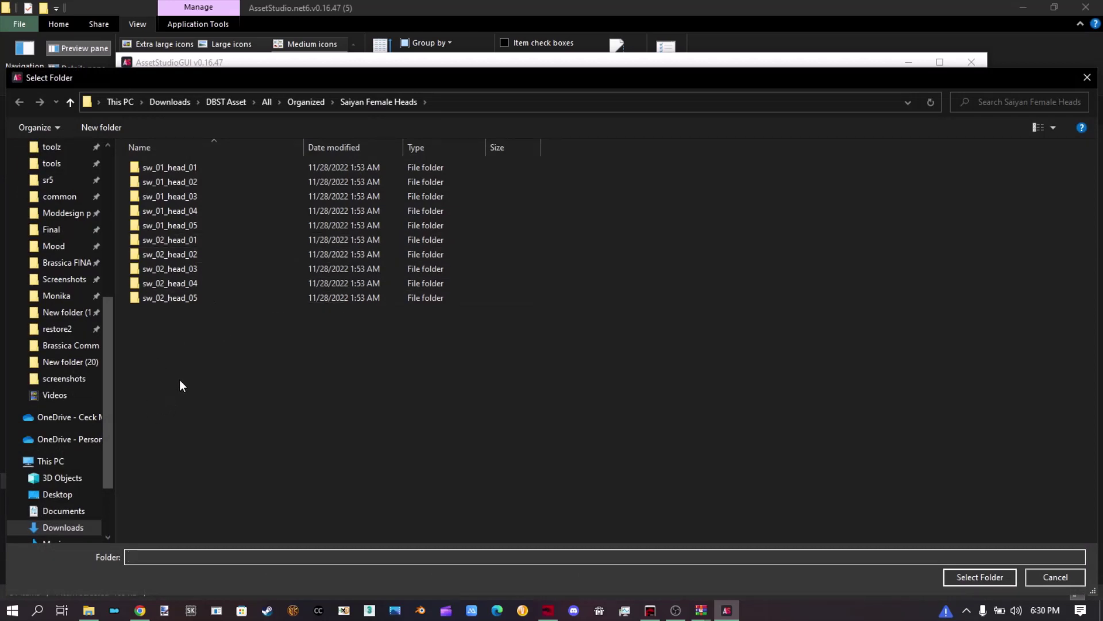
click(91, 527)
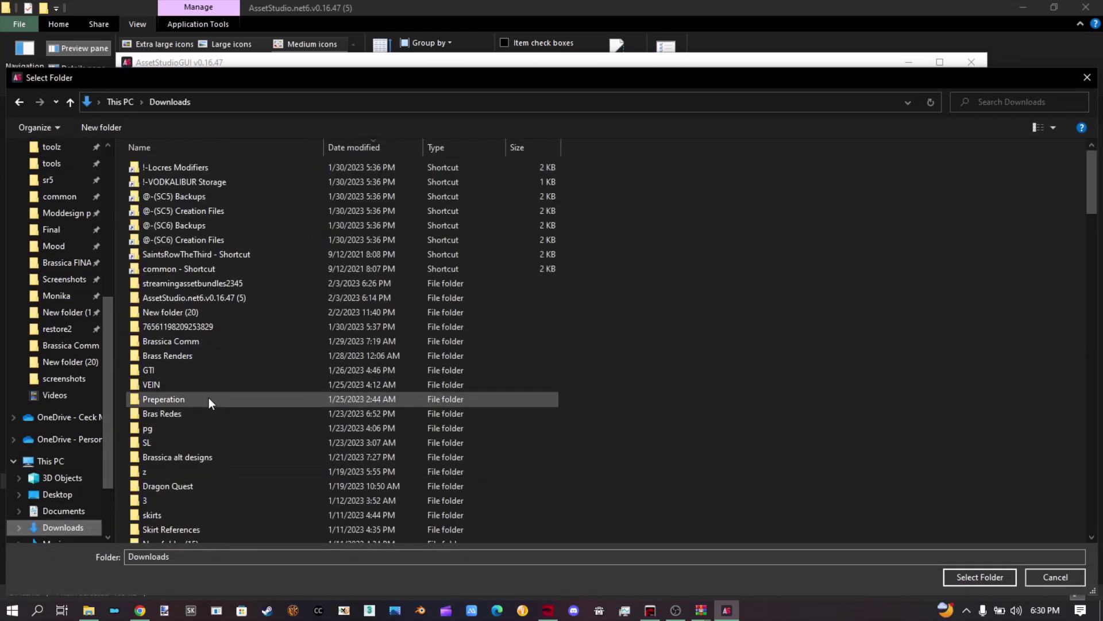
double_click(222, 284)
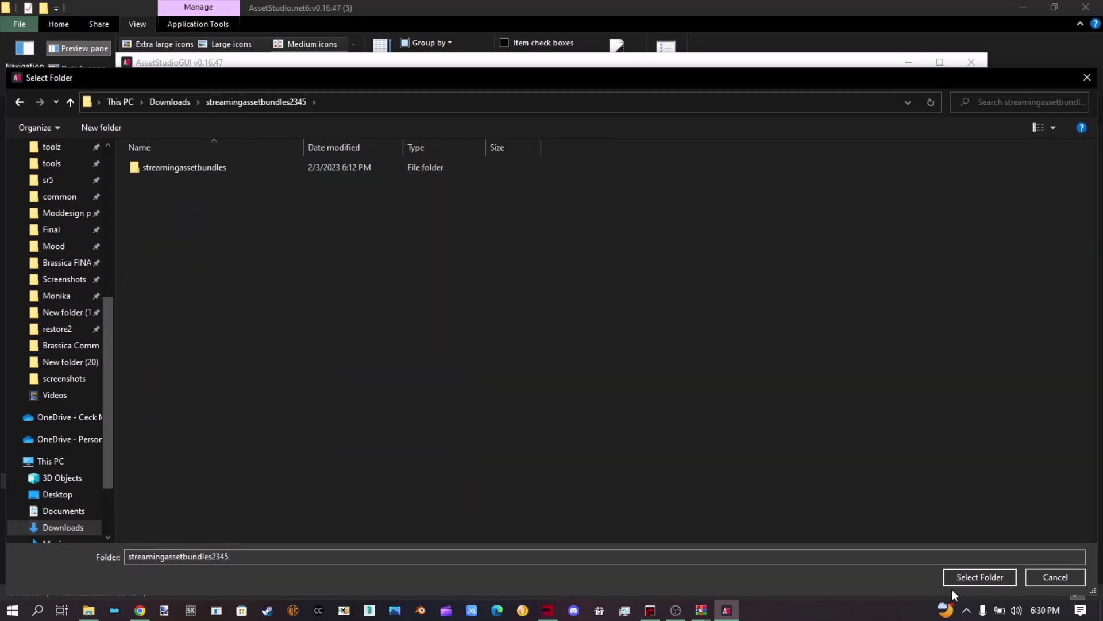
- Confirm streamingassetbundles2345 as source, then create and select a DBL ASSETS2 output folder in Downloads
click(961, 577)
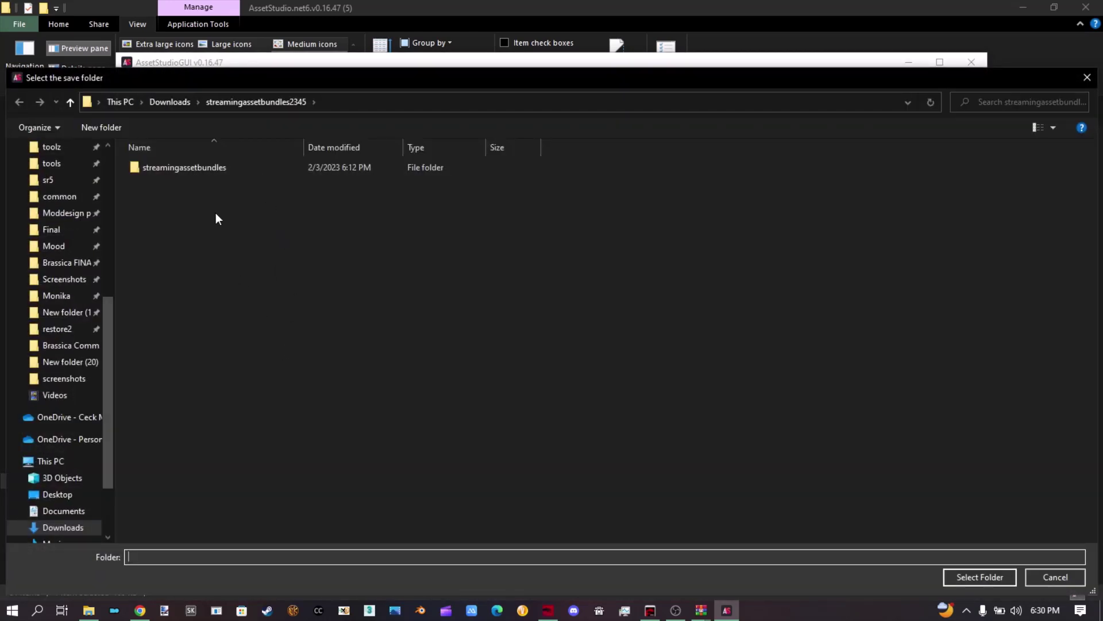
click(171, 101)
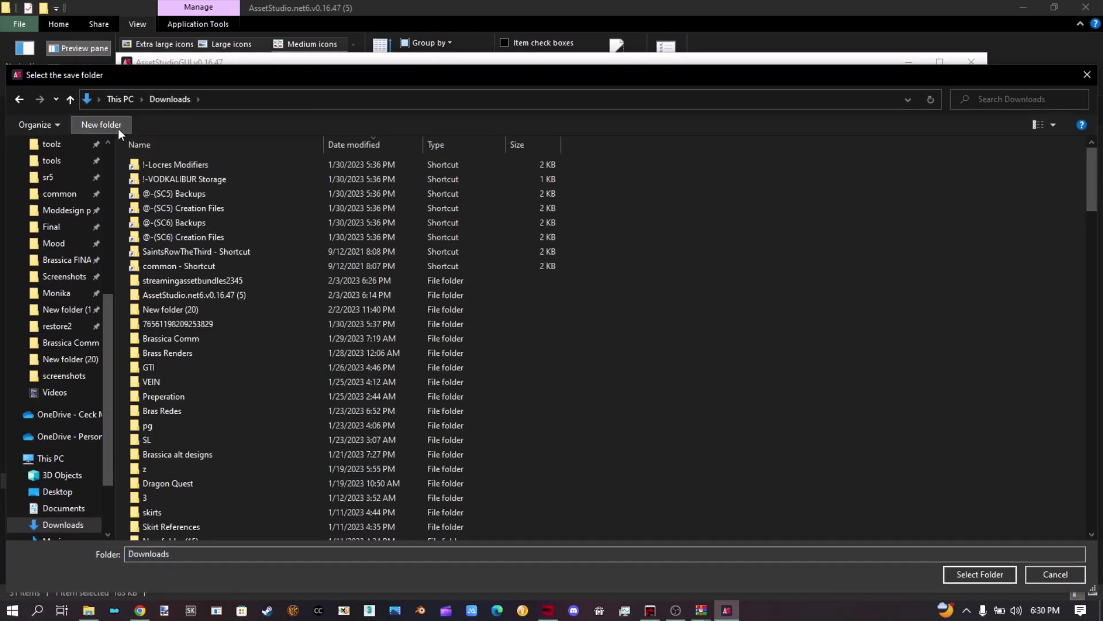
click(119, 128)
text(DBL A)
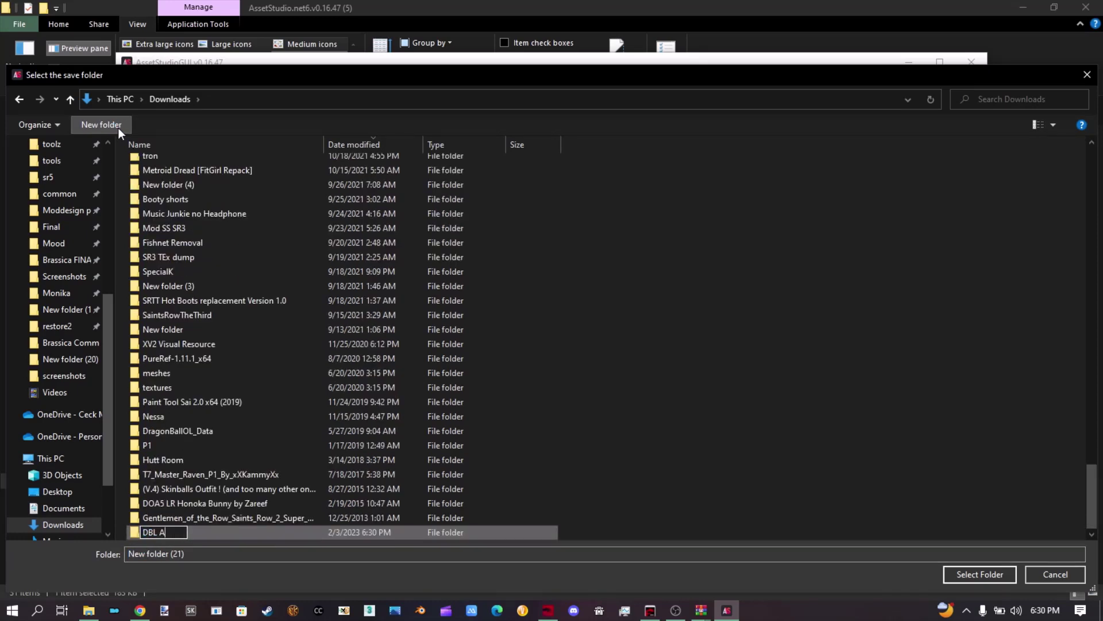
text(SSETS2)
key(Return)
key(Return)
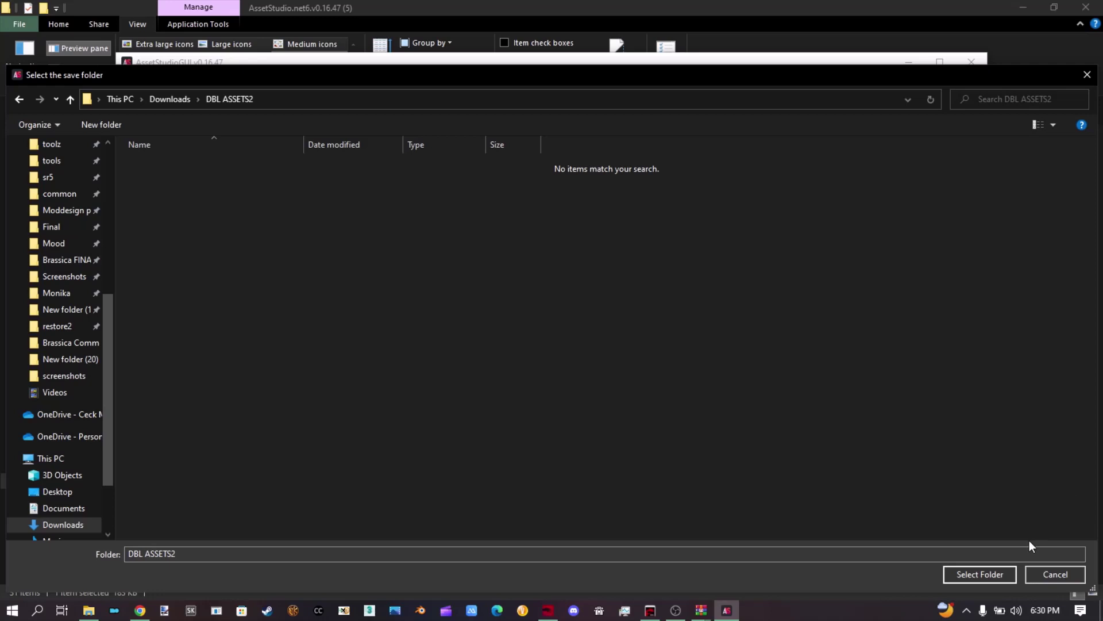
click(980, 574)
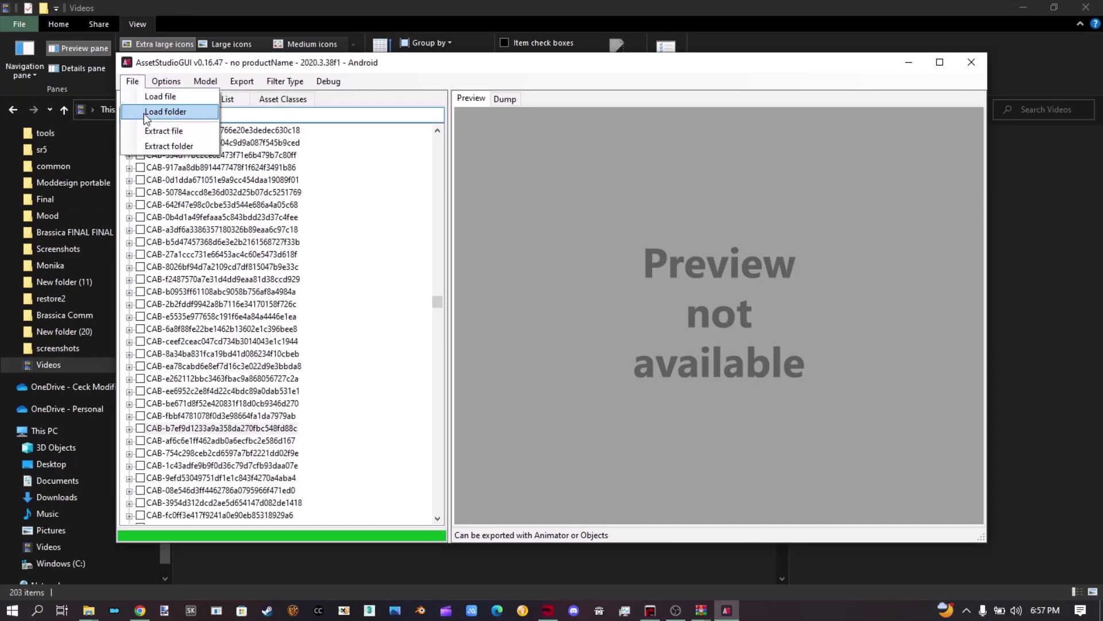
- Load the DBLASSETS3\streamingassetbundles folder to list face_01 and the Gamma2 and GokuUI animation clips
click(145, 112)
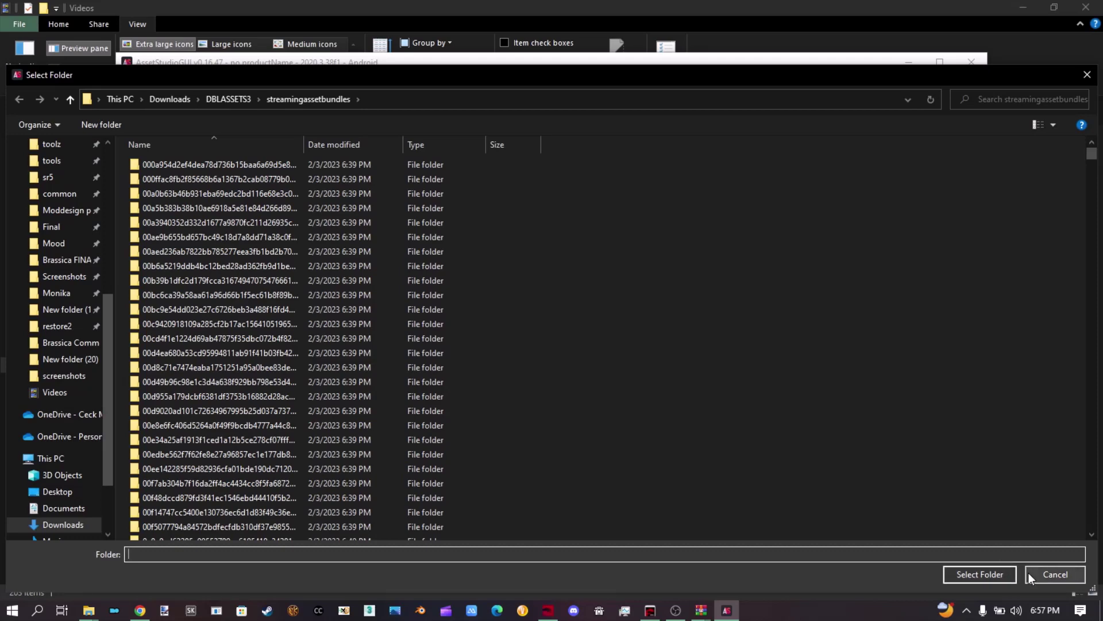
click(1029, 572)
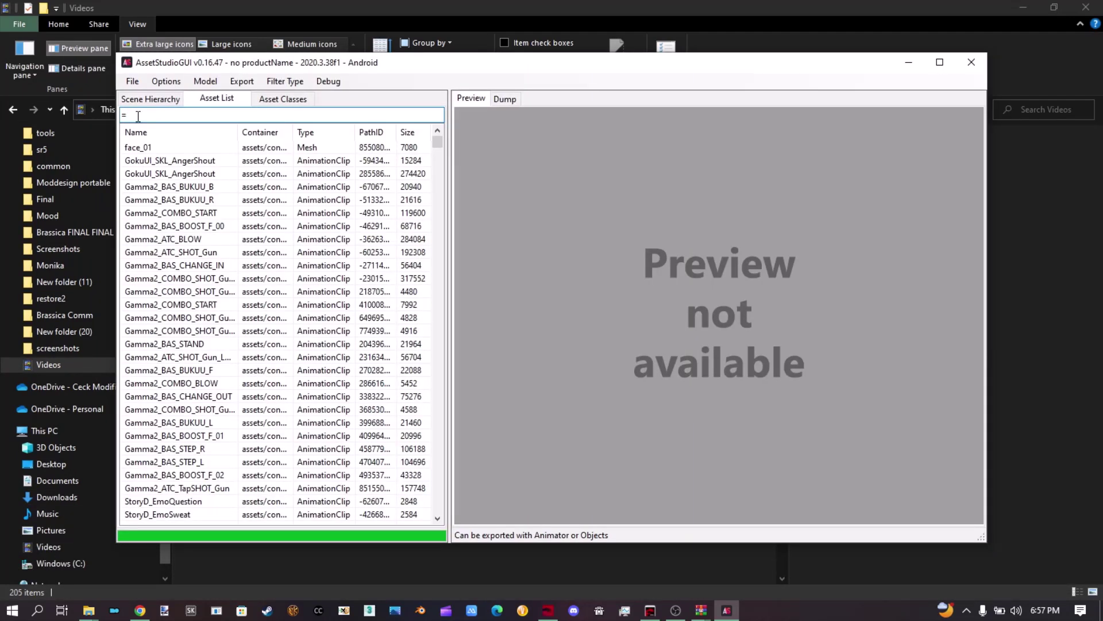